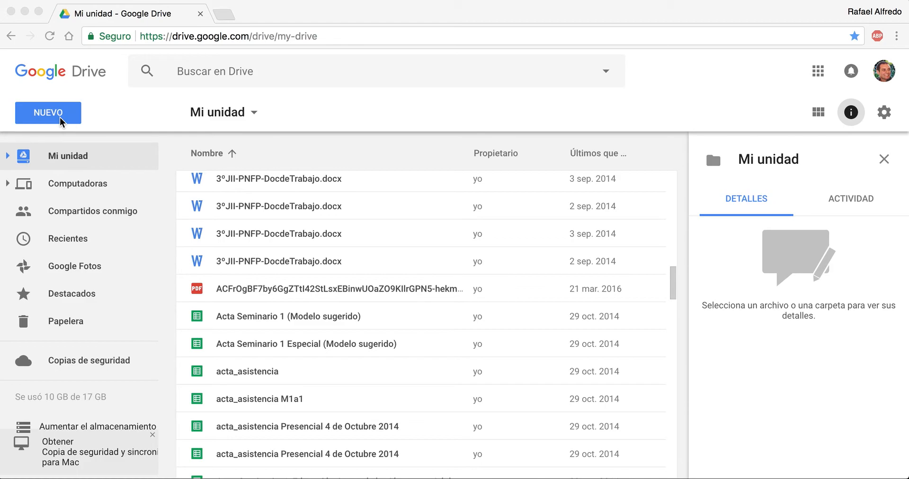
Step: Create a new blank Google Forms form from My Drive
{"action": "left_click", "coordinate": [61, 122]}
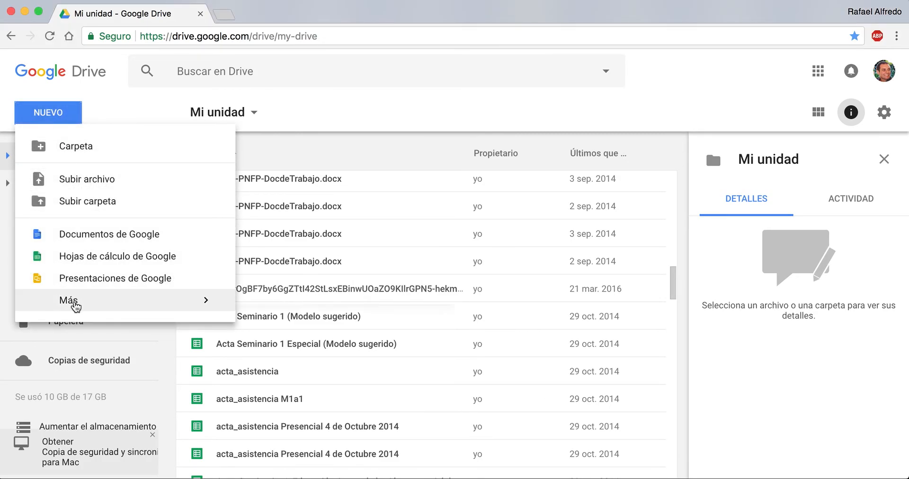
{"action": "mouse_move", "coordinate": [75, 306]}
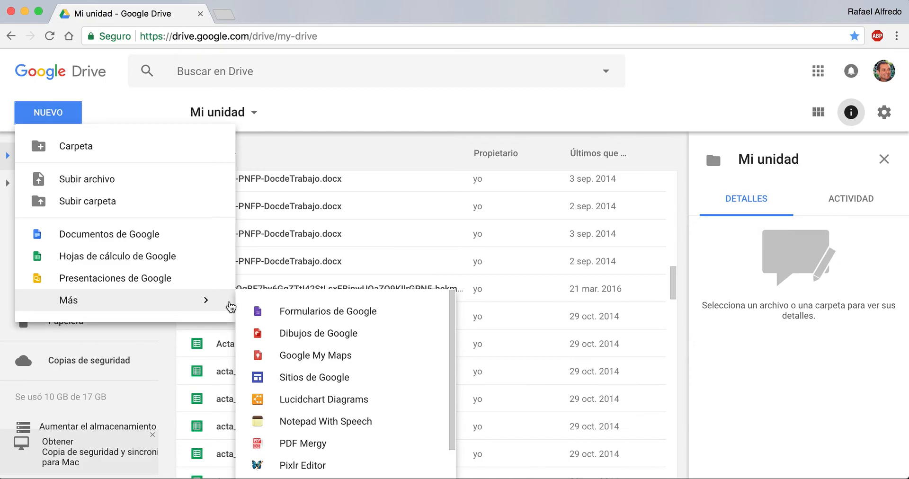
{"action": "left_click", "coordinate": [326, 312]}
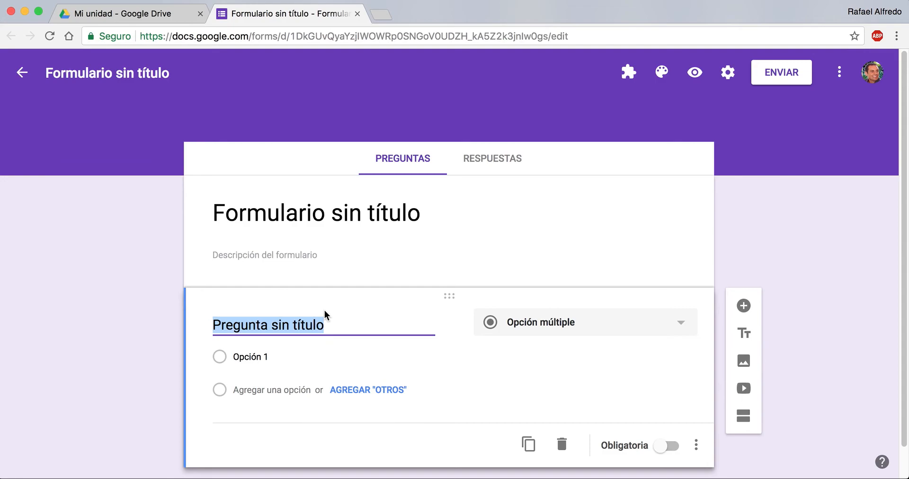
Step: Name the form "Evaluación Nro. 1" and apply the same name to its heading
{"action": "left_click", "coordinate": [117, 73]}
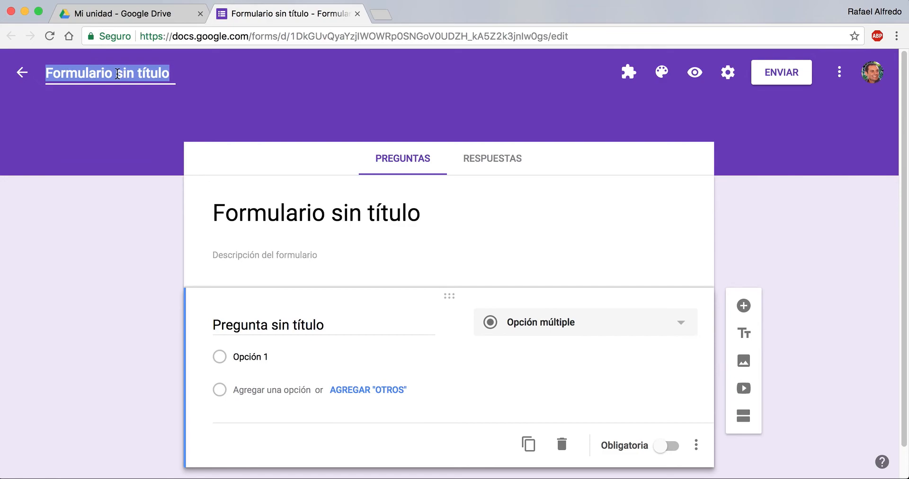
{"action": "type", "text": "Eva"}
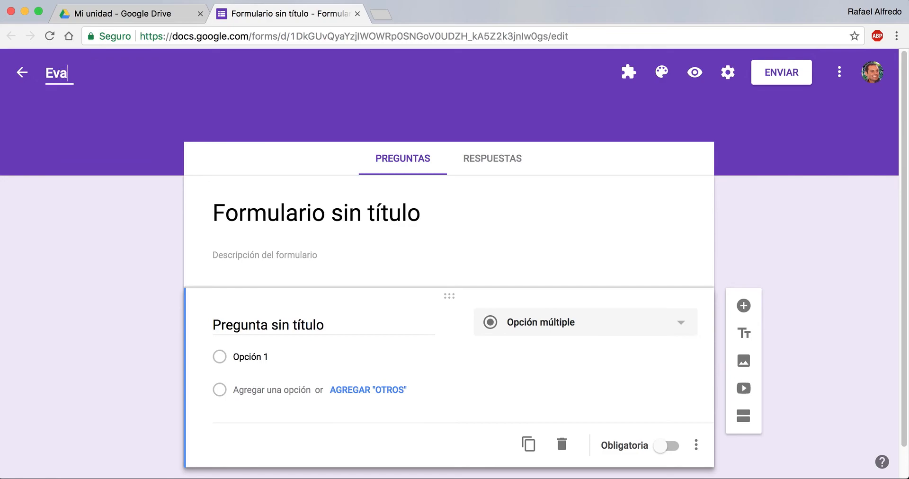
{"action": "type", "text": "luación"}
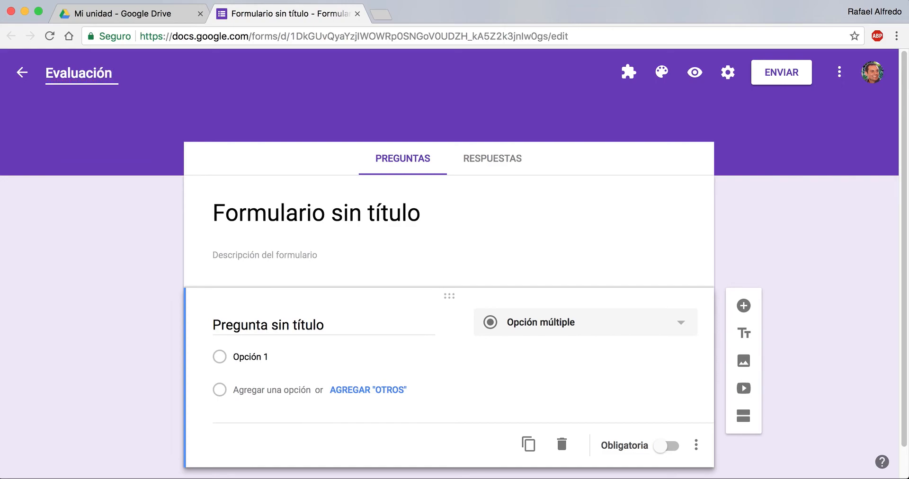
{"action": "type", "text": " Nro. 1"}
{"action": "left_click", "coordinate": [302, 208]}
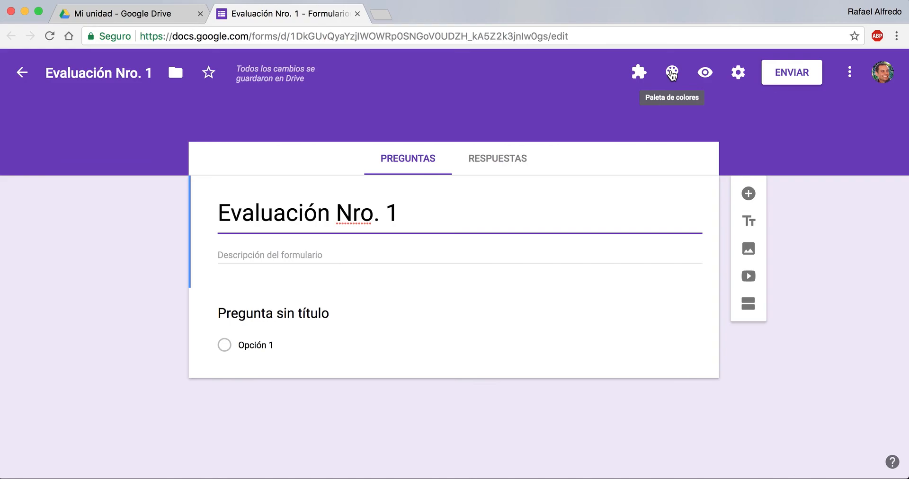
{"action": "left_click", "coordinate": [672, 73]}
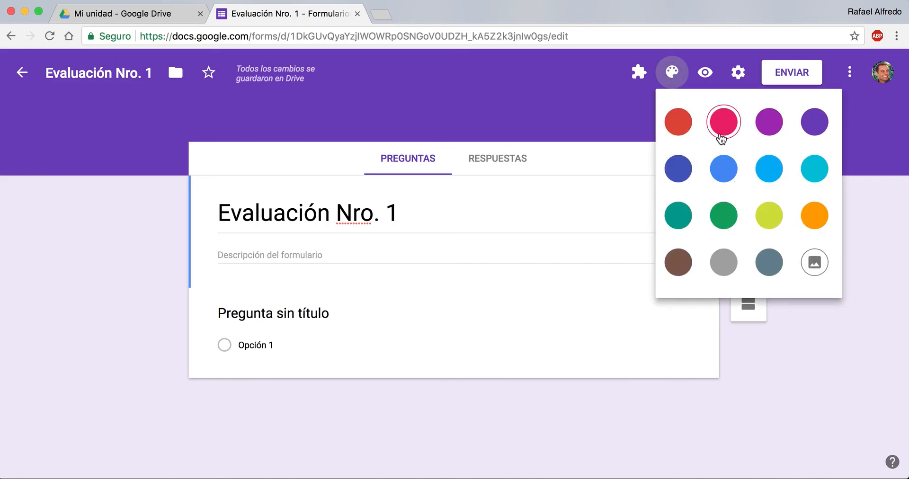
{"action": "left_click", "coordinate": [720, 136]}
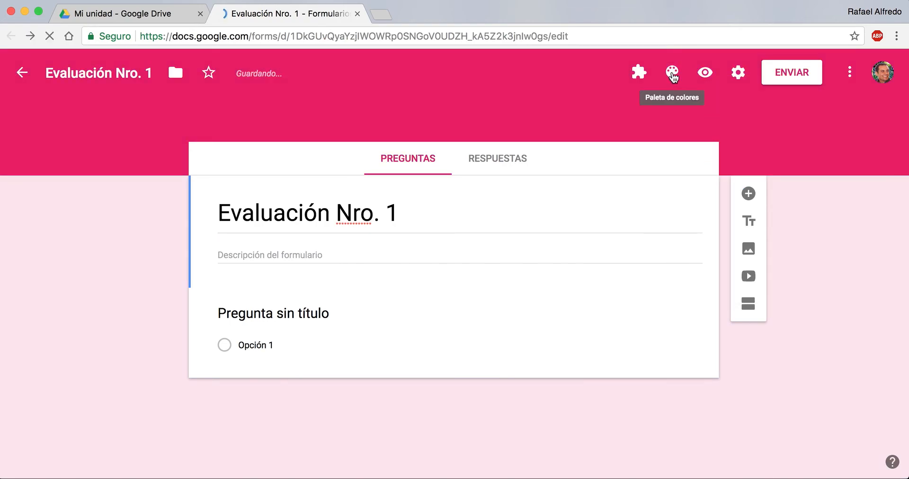
{"action": "left_click", "coordinate": [671, 75]}
{"action": "left_click", "coordinate": [813, 275]}
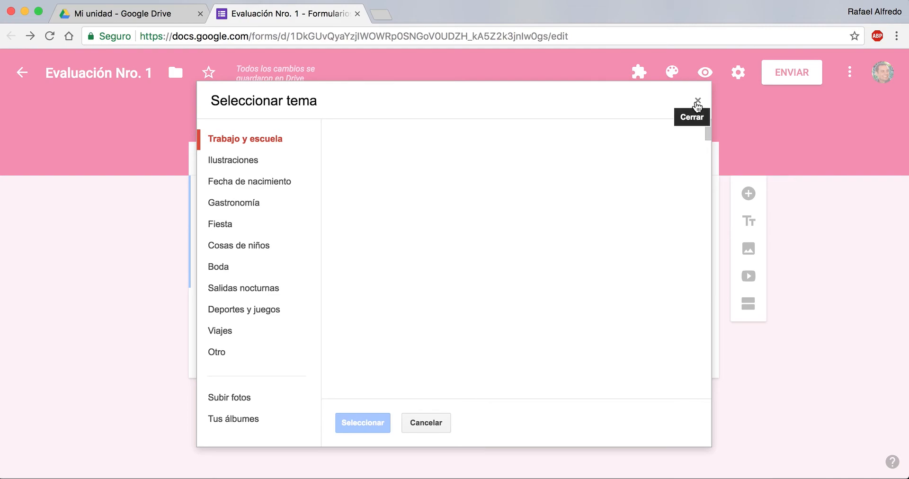
{"action": "left_click", "coordinate": [697, 102]}
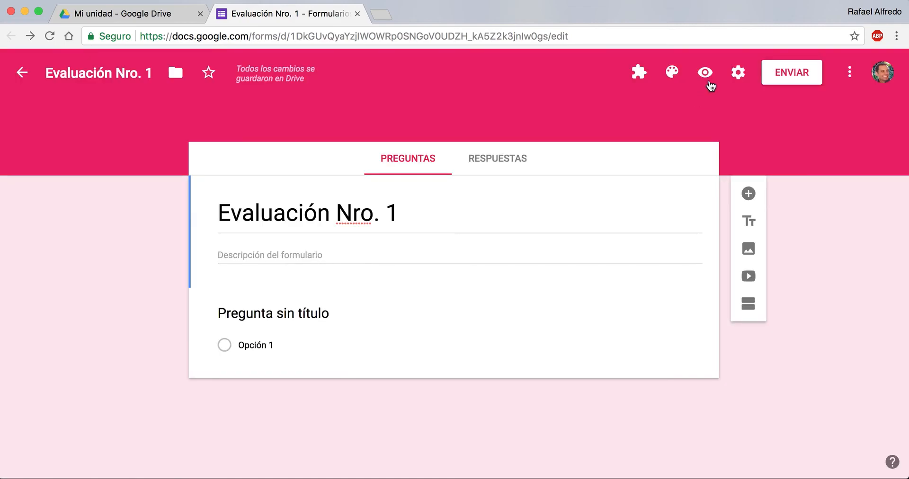
Step: Set the form's theme colour to indigo blue
{"action": "left_click", "coordinate": [672, 74]}
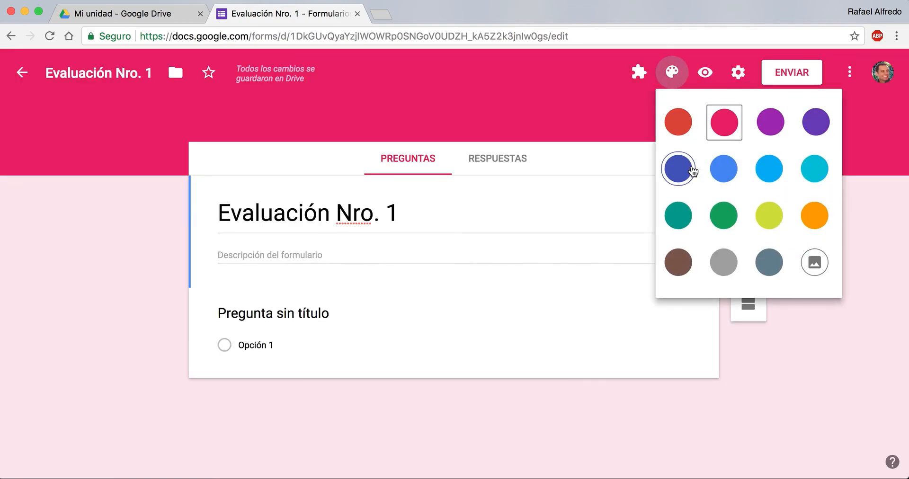
{"action": "left_click", "coordinate": [693, 169]}
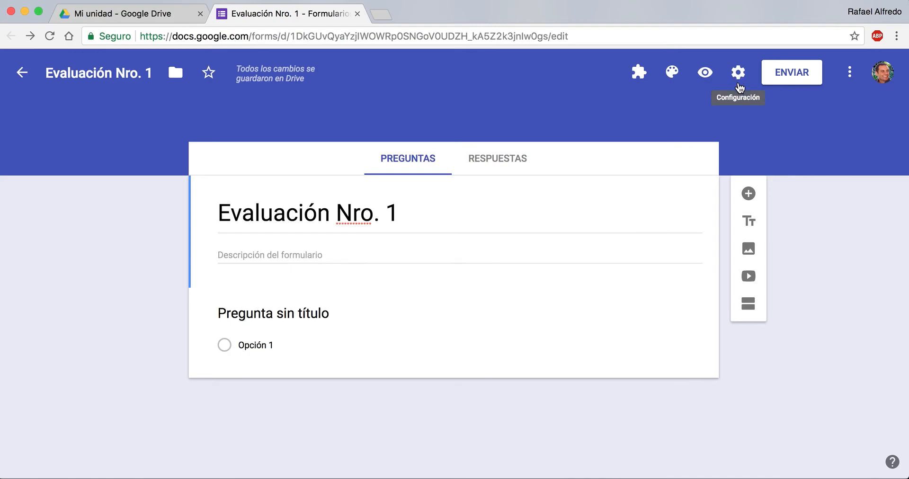
Step: Convert the form into a quiz, switch grade release to manual review and back to immediately after each submission, and save the settings
{"action": "left_click", "coordinate": [739, 80]}
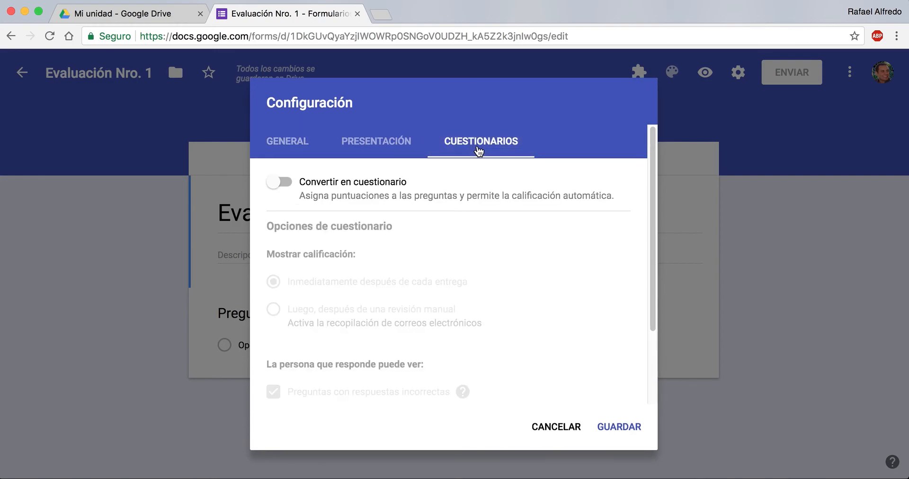
{"action": "left_click", "coordinate": [285, 185]}
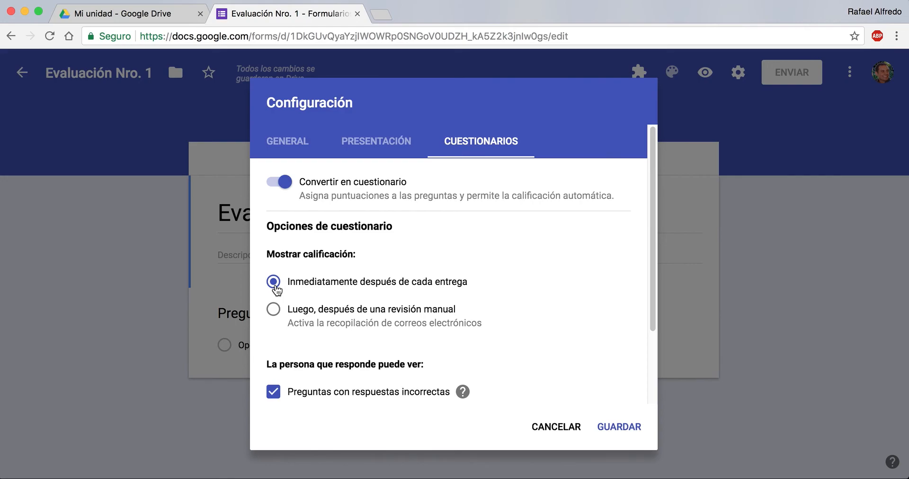
{"action": "left_click", "coordinate": [273, 310]}
{"action": "left_click", "coordinate": [273, 284]}
{"action": "scroll", "coordinate": [279, 395], "scroll_direction": "down", "scroll_amount": 3}
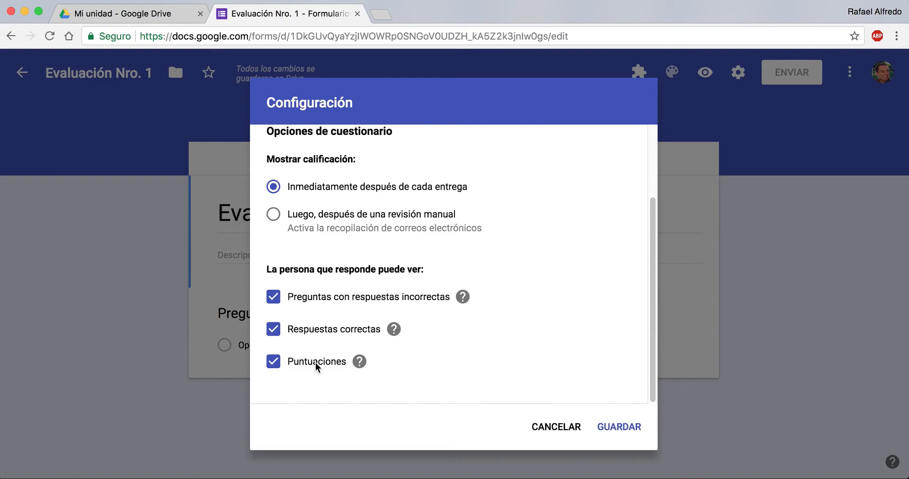
{"action": "left_click", "coordinate": [620, 428]}
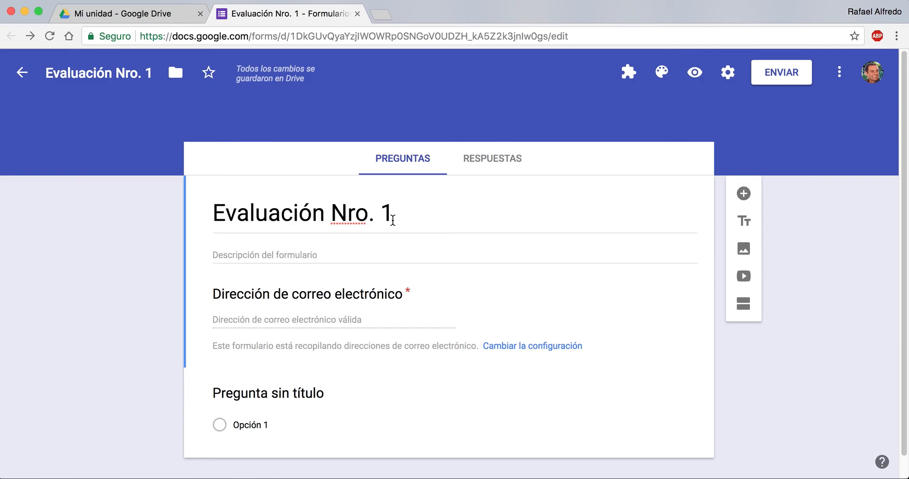
Step: Start the form description with "Esta evaluación debe realizarse antes del 30 de agosto"
{"action": "left_click", "coordinate": [312, 252]}
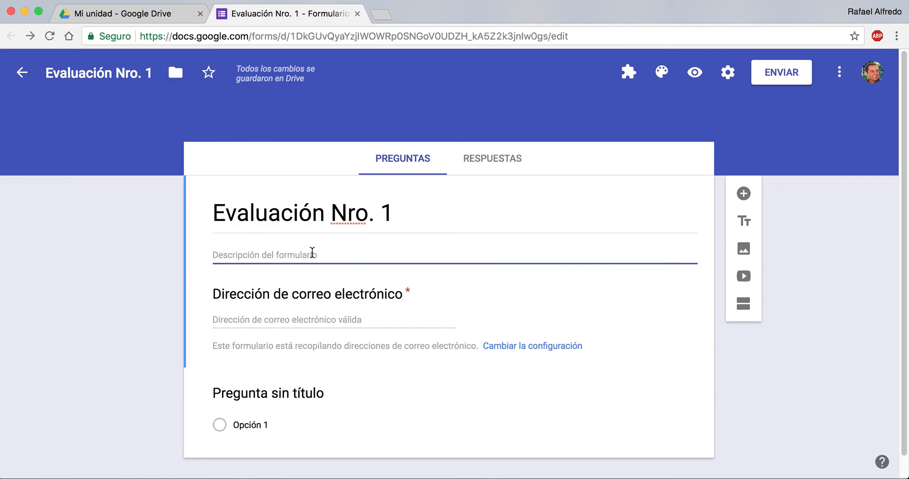
{"action": "type", "text": "Esta"}
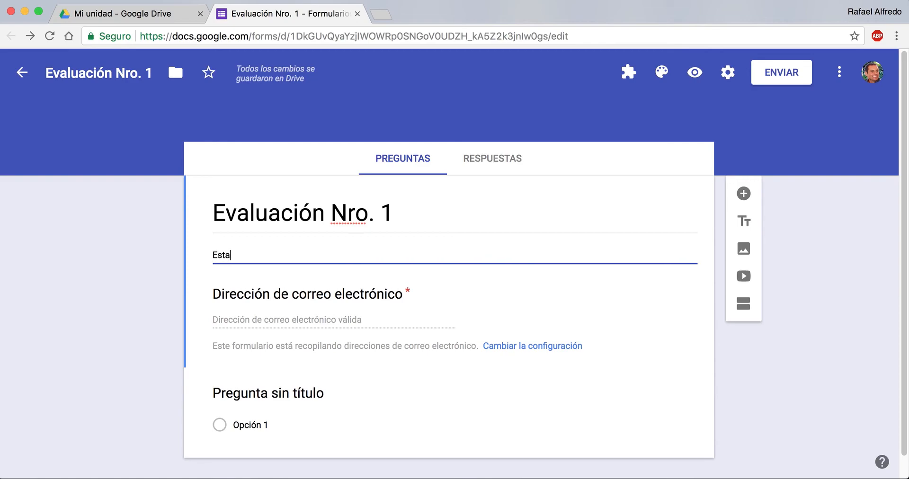
{"action": "type", "text": " evaluación debe rea"}
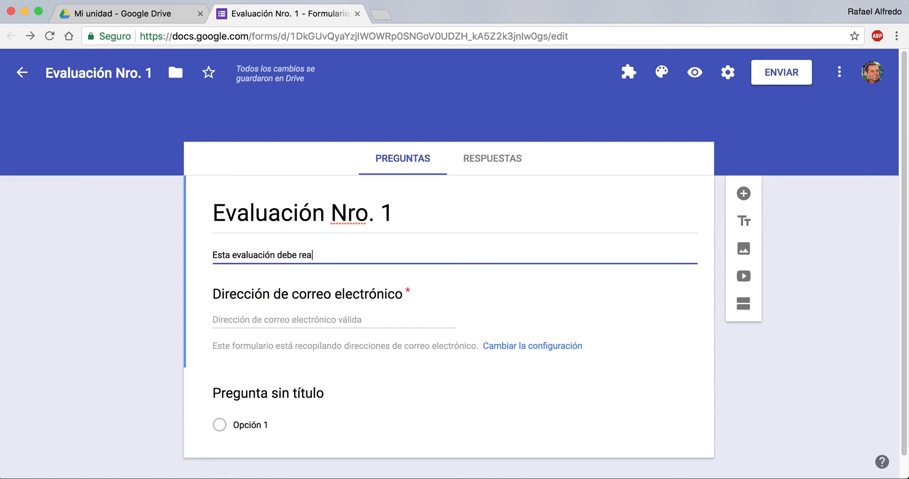
{"action": "type", "text": "lizarse antes del 30 de agos"}
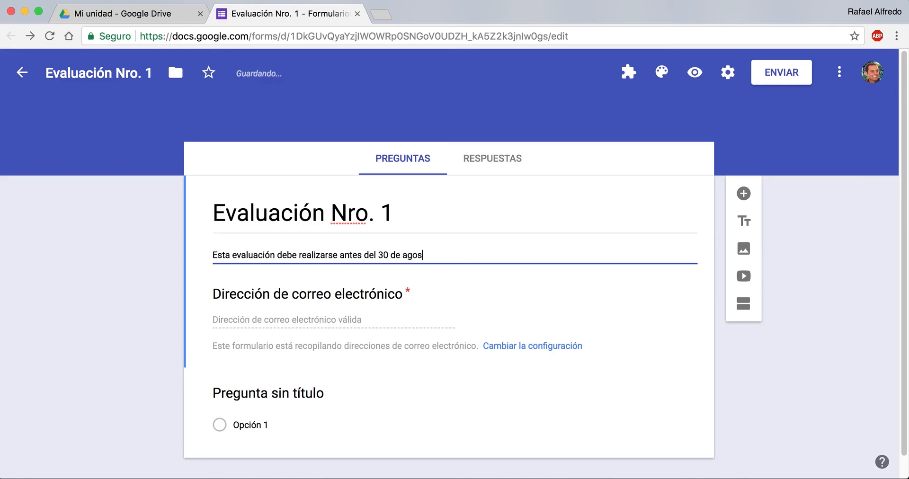
{"action": "type", "text": "to. Para aprobar es necesario p"}
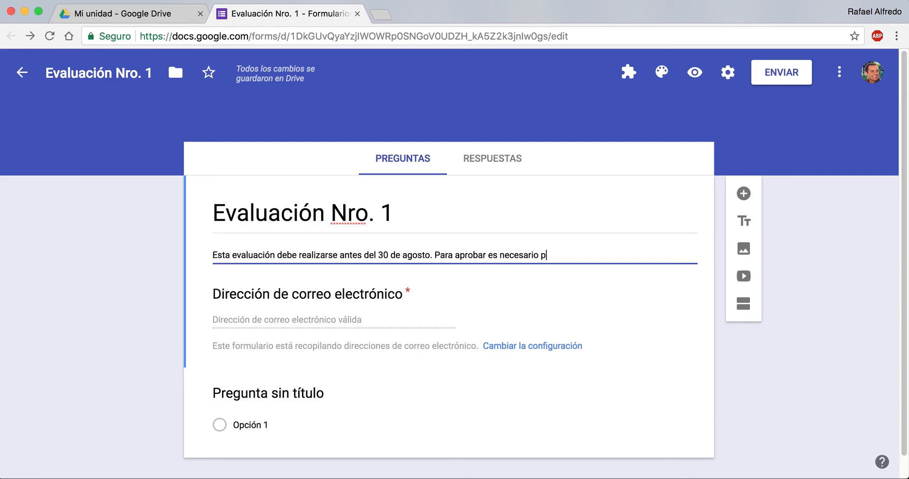
Step: Complete the description with a second sentence: "Para aprobar es necesario obtener como mínimo el 60%."
{"action": "key", "text": "BackSpace"}
{"action": "type", "text": "obtener"}
{"action": "type", "text": " como m"}
{"action": "type", "text": "ínimo el "}
{"action": "type", "text": "50%"}
{"action": "key", "text": "BackSpace"}
{"action": "key", "text": "BackSpace"}
{"action": "key", "text": "BackSpace"}
{"action": "type", "text": "60%."}
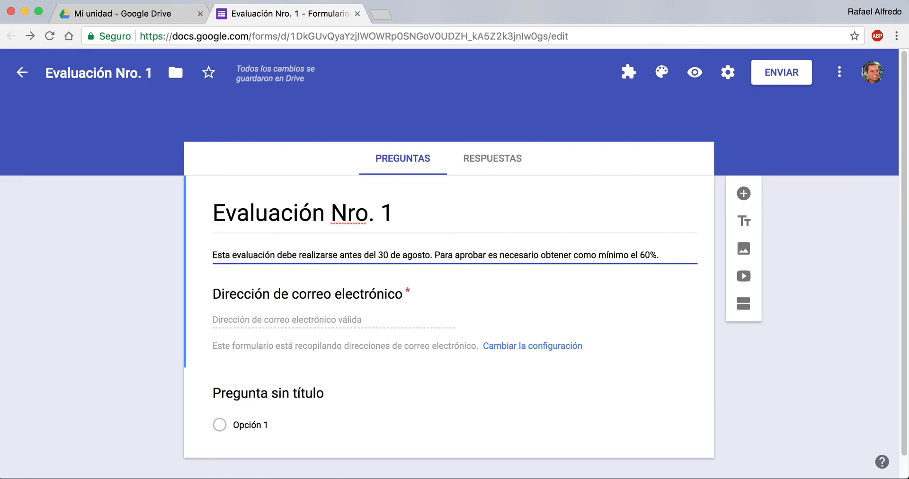
Step: Turn the untitled question into a required short-answer question titled "Apellido"
{"action": "scroll", "coordinate": [268, 291], "scroll_direction": "down", "scroll_amount": 1}
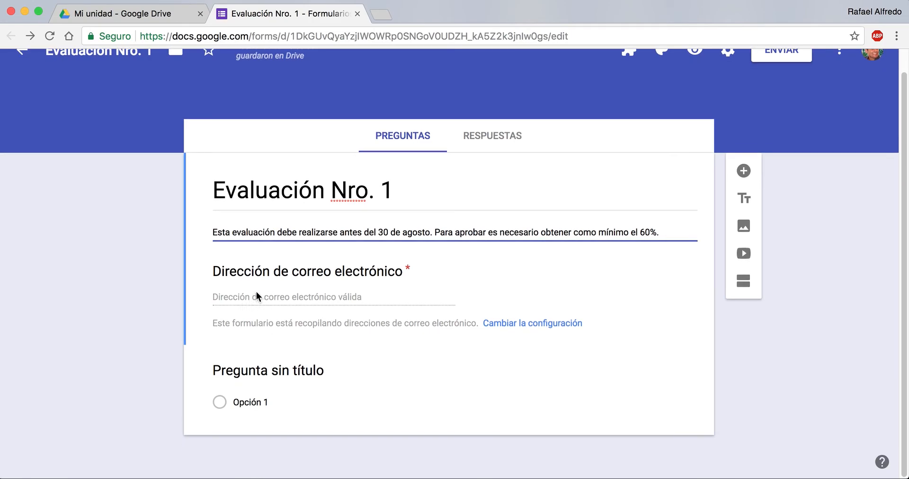
{"action": "left_click_drag", "start_coordinate": [215, 268], "coordinate": [413, 275]}
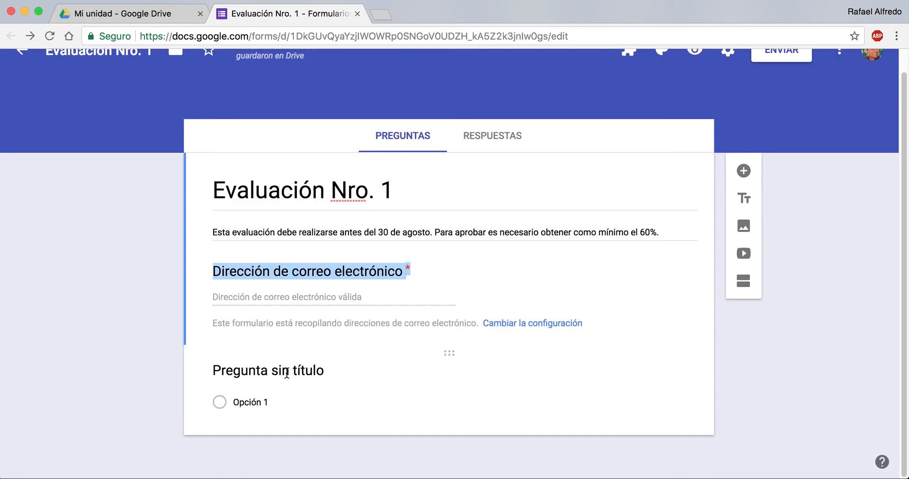
{"action": "left_click", "coordinate": [286, 373]}
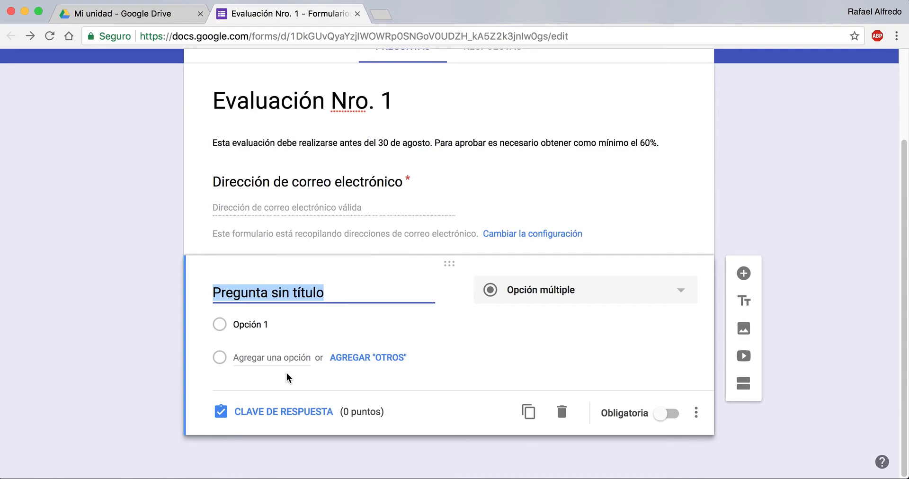
{"action": "type", "text": "Apellido"}
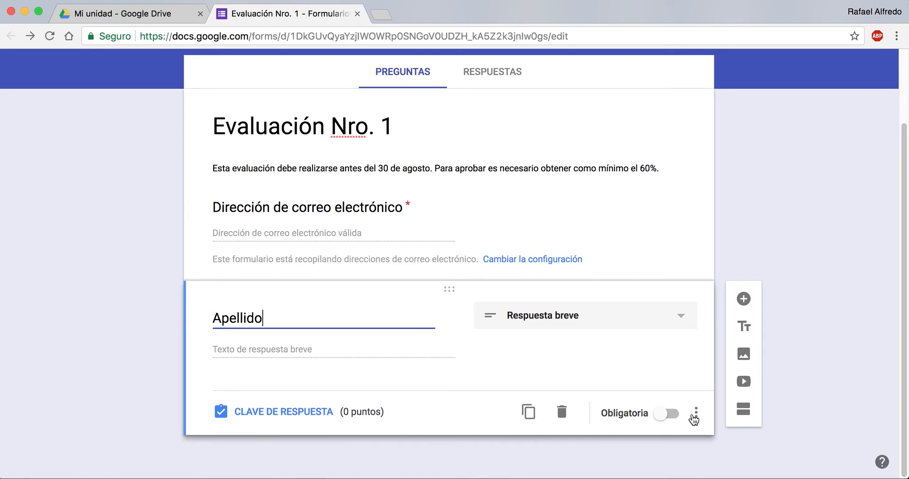
{"action": "left_click", "coordinate": [673, 416]}
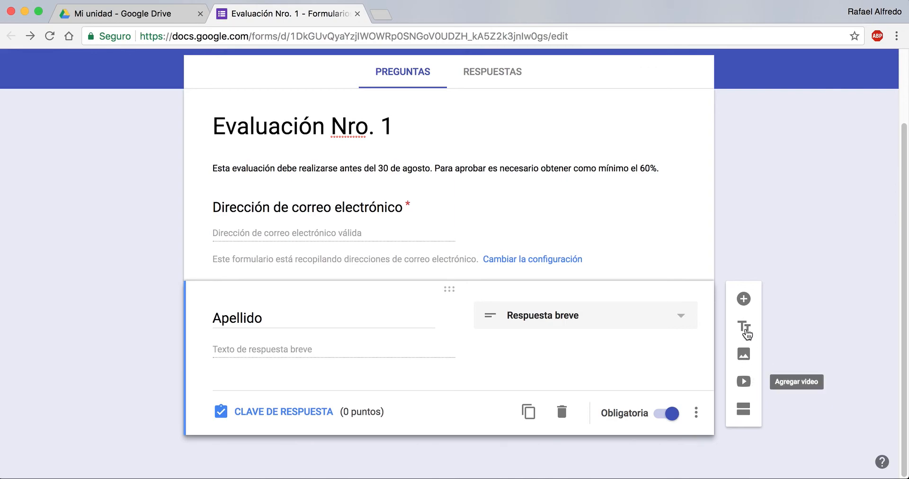
Step: Add a required short-answer question titled "Nombre" below the Apellido question
{"action": "left_click", "coordinate": [742, 305]}
{"action": "type", "text": "Nombre"}
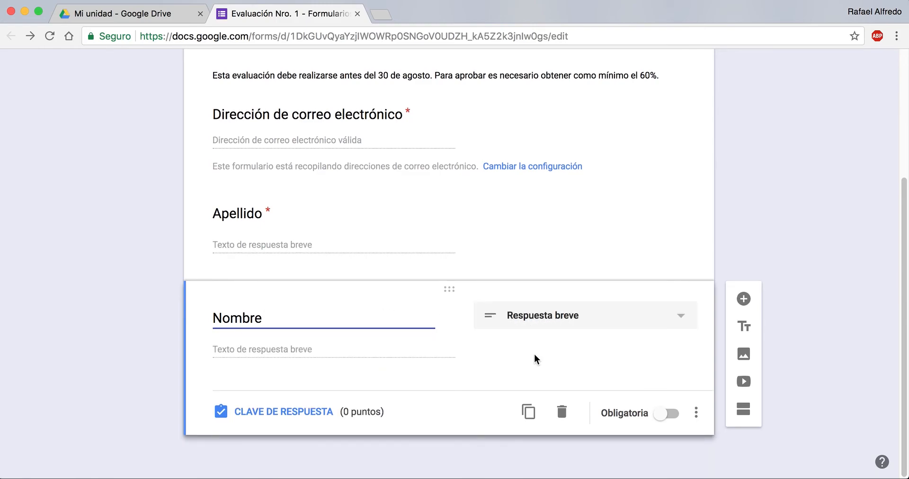
{"action": "left_click", "coordinate": [667, 415]}
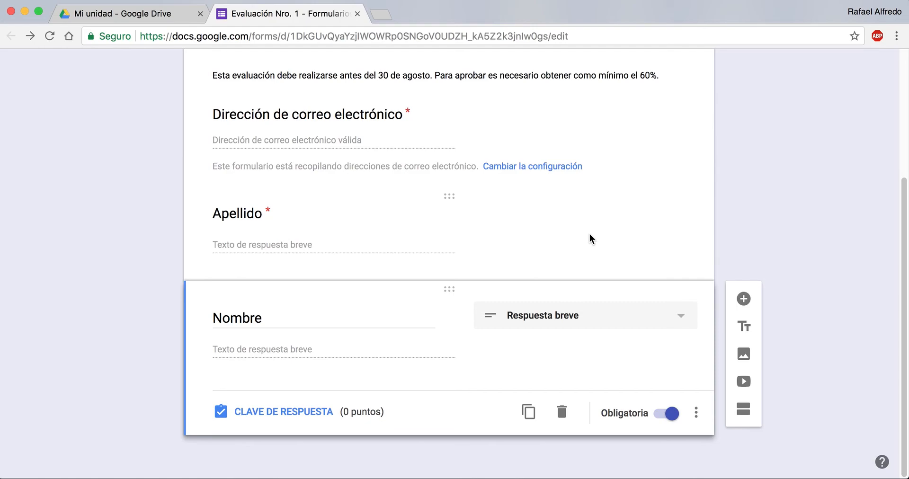
Step: Add a title block below the Nombre question reading "Responda las siguientes preguntas:"
{"action": "left_click", "coordinate": [746, 332]}
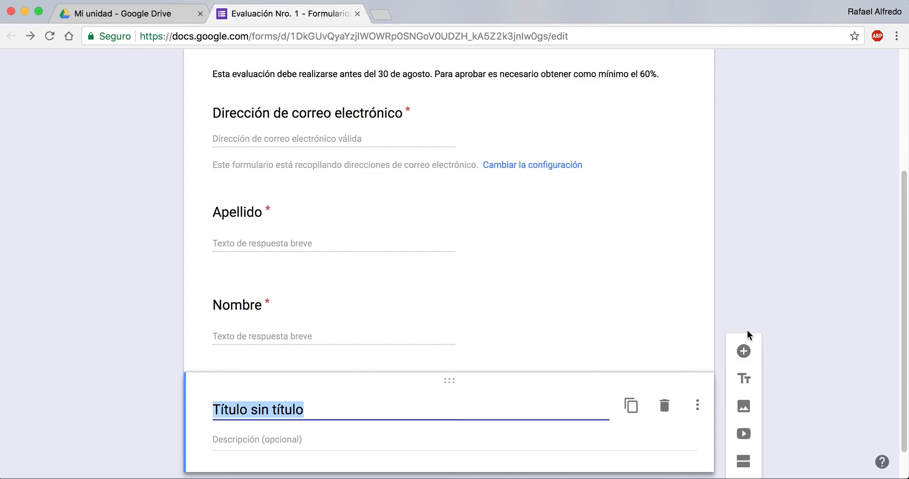
{"action": "type", "text": "Responda las siguientes Pr"}
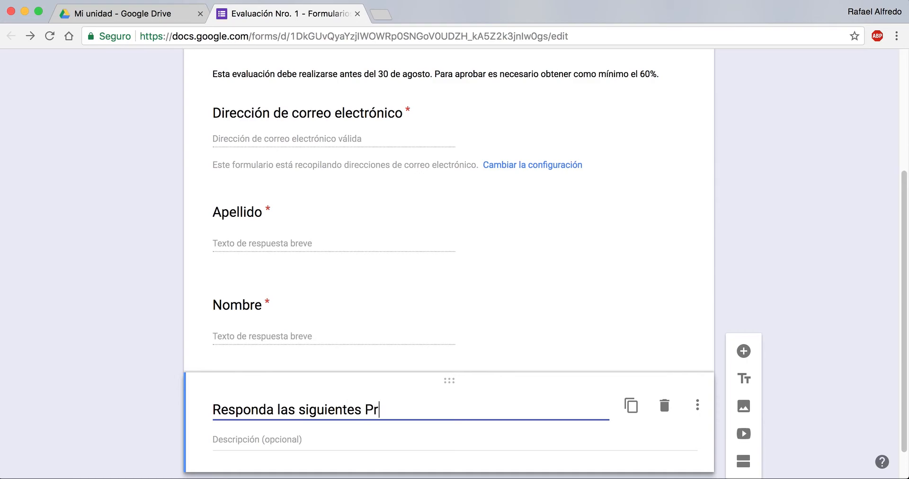
{"action": "key", "text": "BackSpace"}
{"action": "key", "text": "BackSpace"}
{"action": "type", "text": "preguntas:"}
Step: Add a question numbered "1-" with the copied text "La observación puede ser registrada con distintos instrumentos… de expresión escrita", ending it with a colon
{"action": "scroll", "coordinate": [876, 335], "scroll_direction": "down", "scroll_amount": 2}
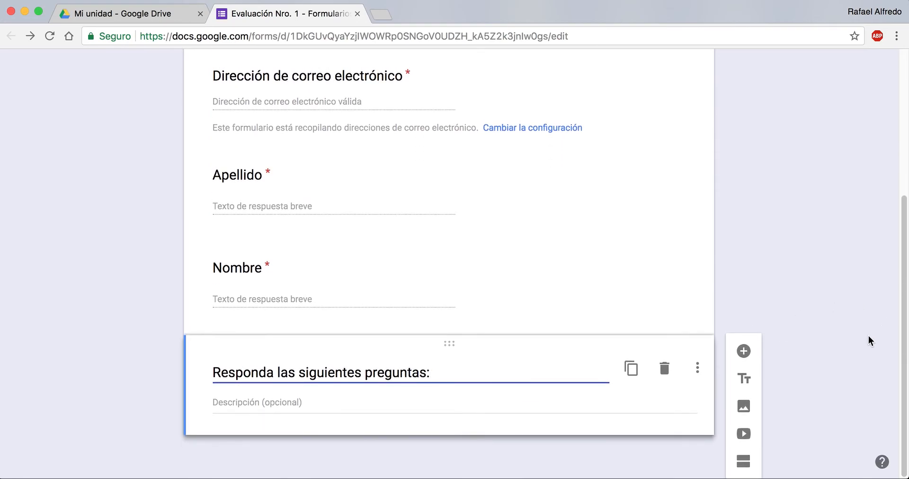
{"action": "left_click", "coordinate": [743, 353]}
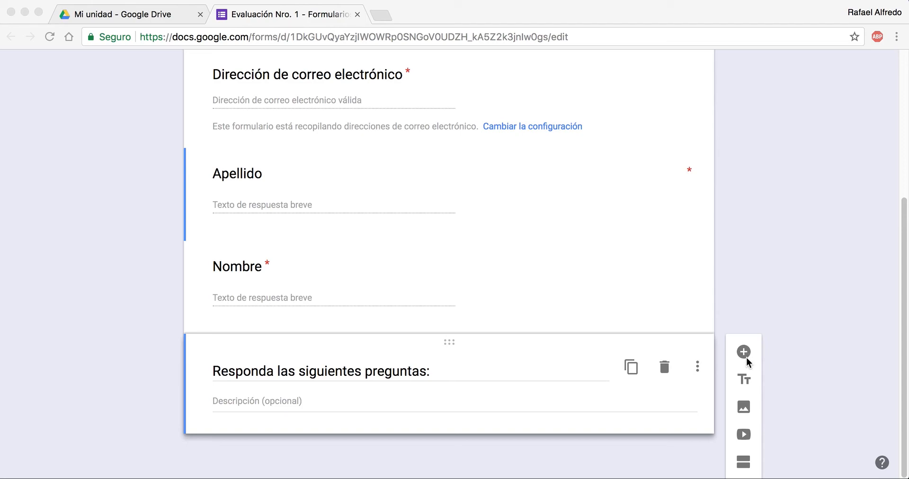
{"action": "left_click", "coordinate": [746, 357]}
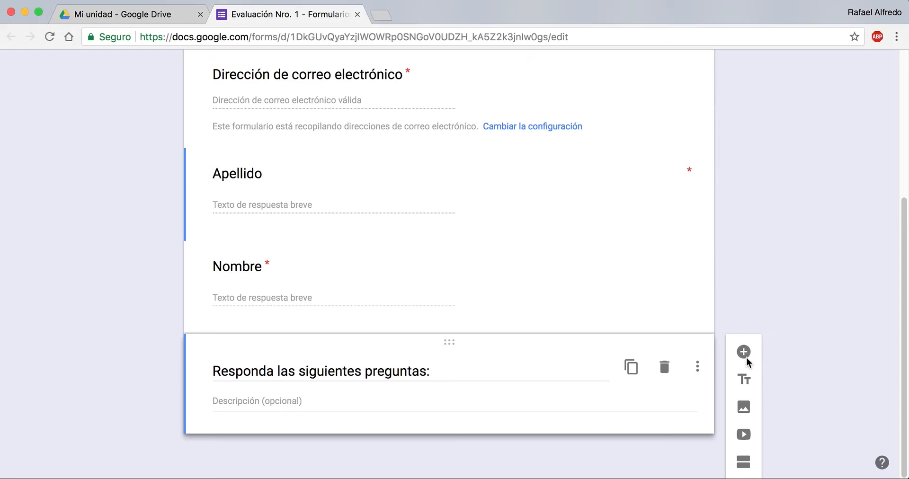
{"action": "left_click", "coordinate": [746, 357]}
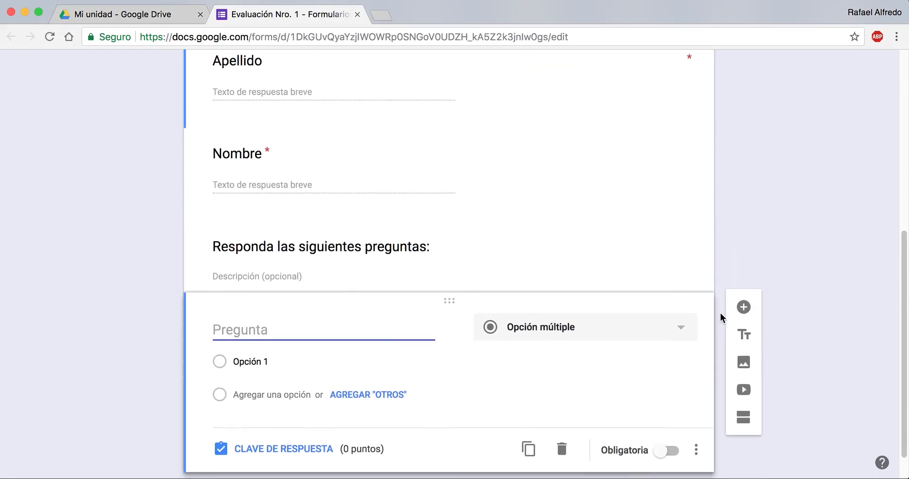
{"action": "type", "text": "1-"}
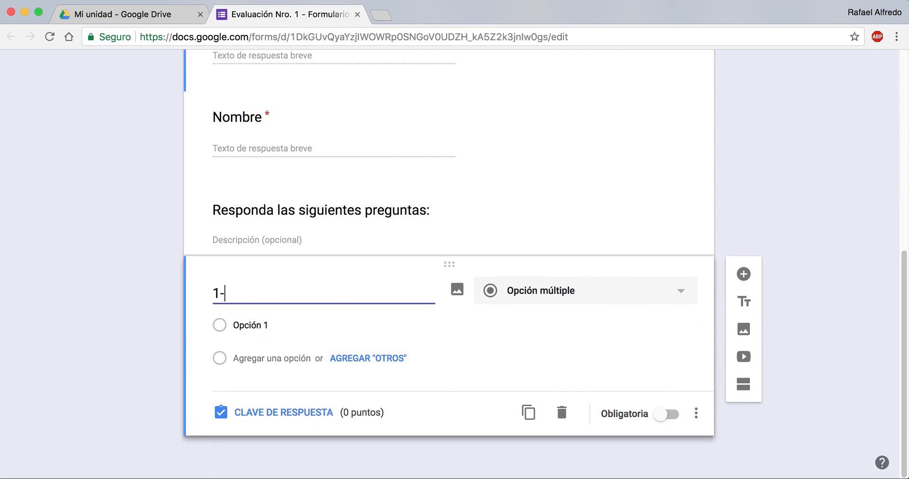
{"action": "key", "text": "super+Tab"}
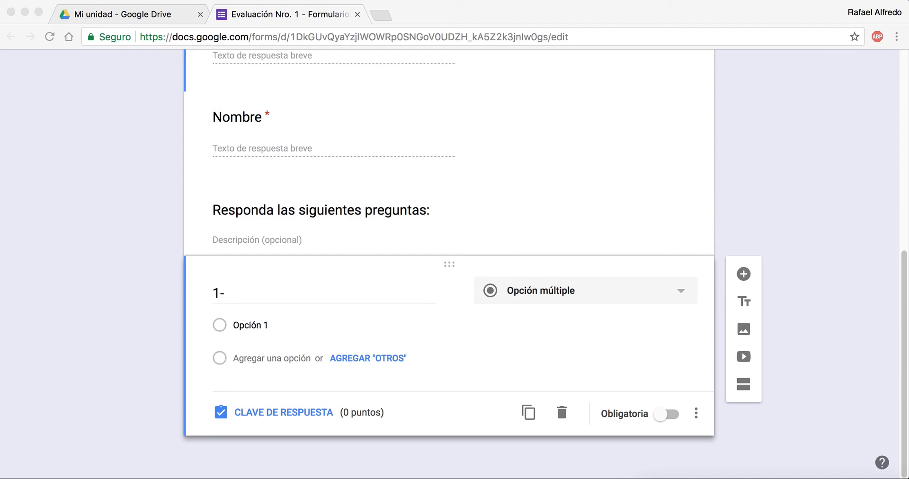
{"action": "left_click", "coordinate": [336, 294]}
{"action": "type", "text": "La observación puede ser registrada con distintos instrumentos a partir de dos enfoques, mencione brevemente cuales son estos enfoques.Indique cuáles de los siguientes son los instrumentos de comprobación habituales con predominio de expresión escrita"}
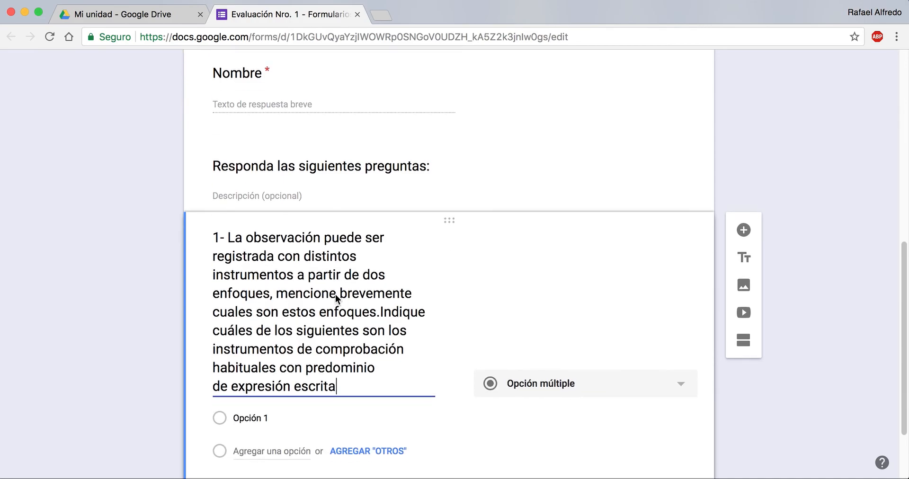
{"action": "type", "text": ":"}
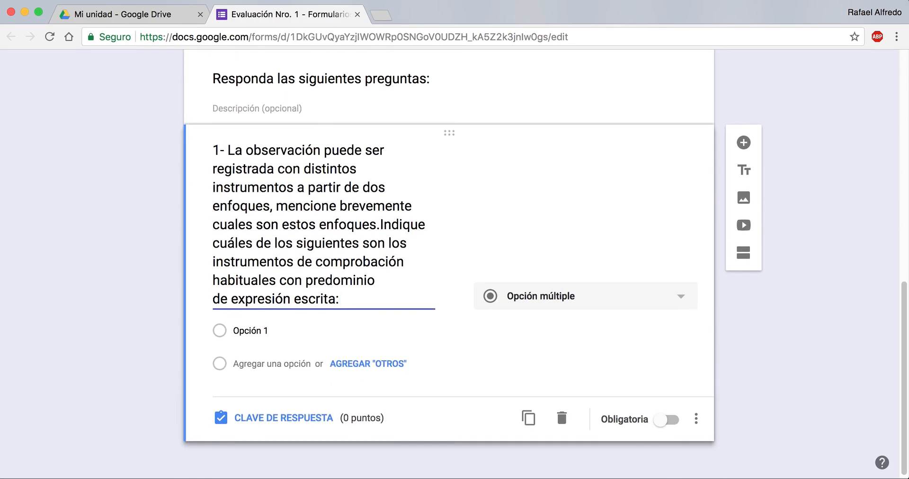
Step: Change question 1 to checkboxes (Casillas de verificación) and set its first option to the copied text "Exposición"
{"action": "left_click", "coordinate": [682, 294]}
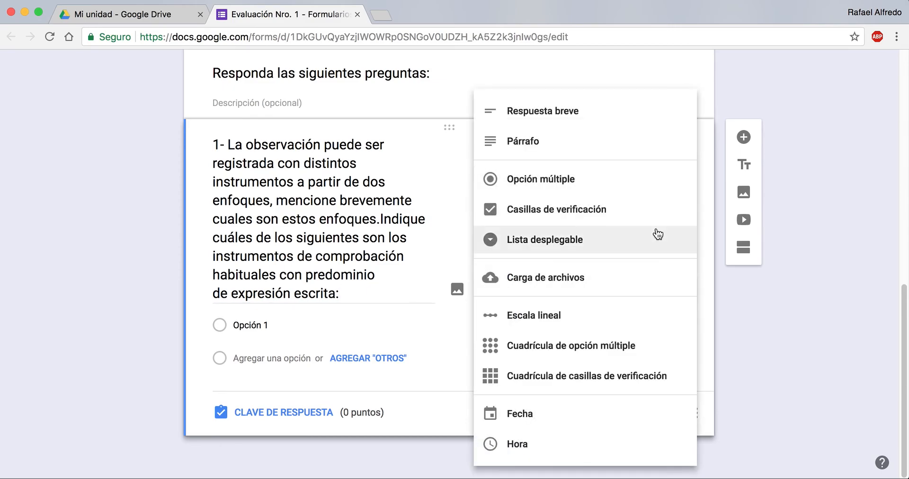
{"action": "left_click", "coordinate": [650, 216]}
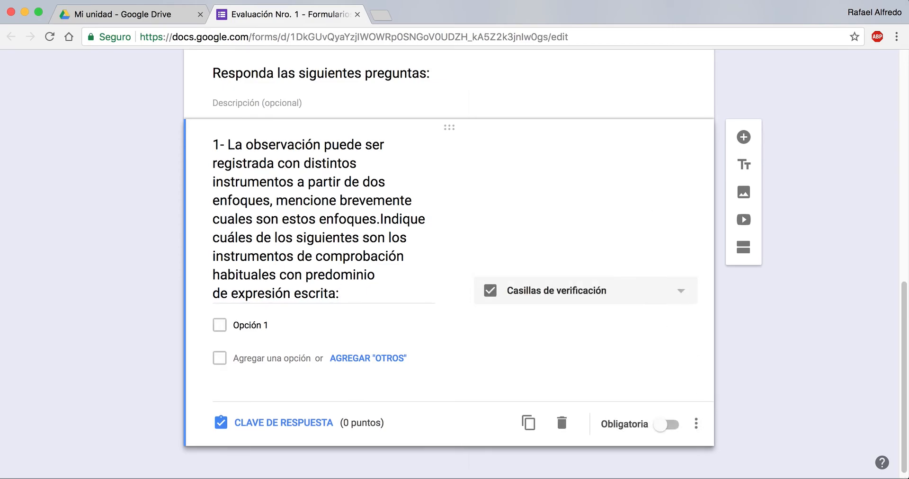
{"action": "key", "text": "super+Tab"}
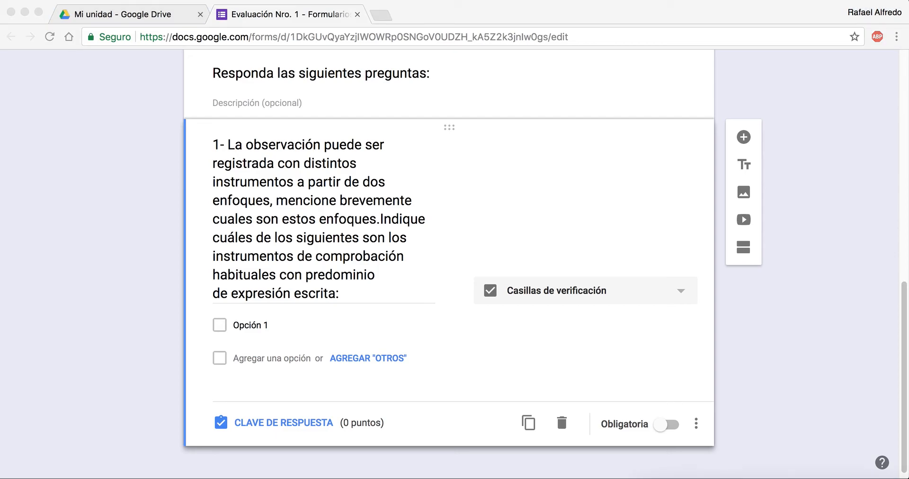
{"action": "left_click", "coordinate": [241, 327]}
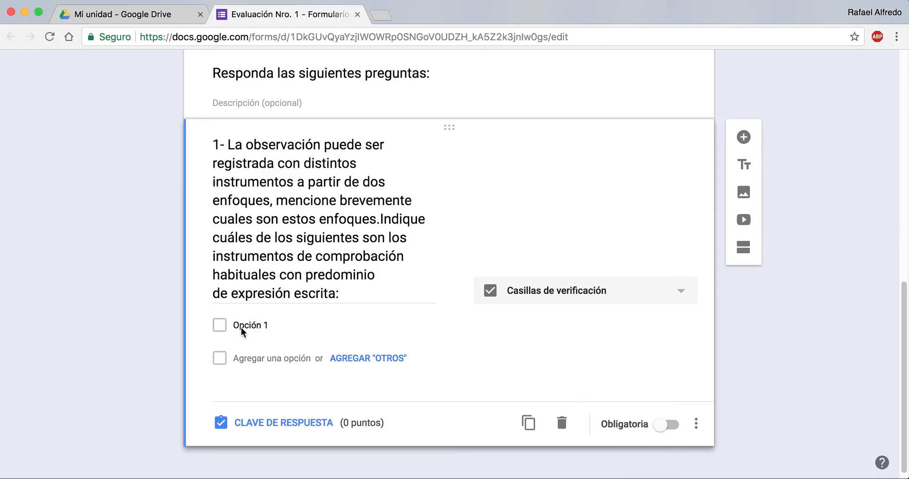
{"action": "left_click", "coordinate": [241, 327]}
{"action": "type", "text": "Exposición"}
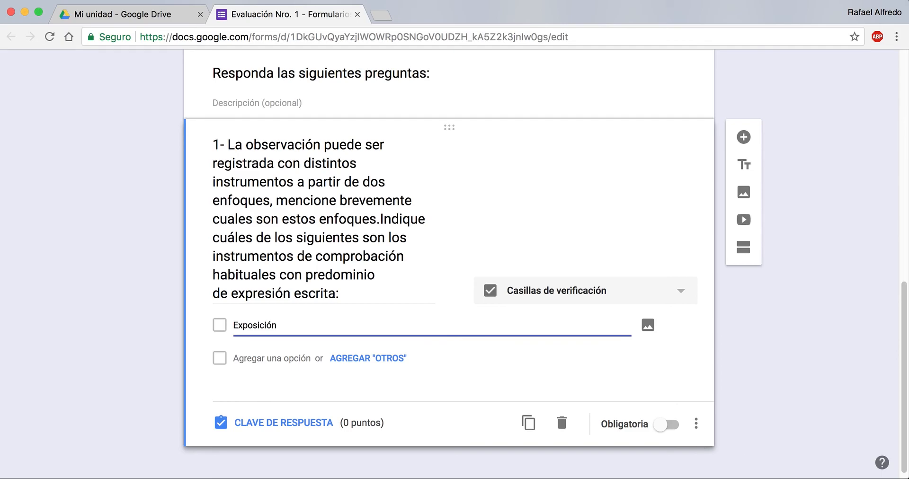
Step: Add the answer options "Panel de Experto" and "Ensayo" to question 1
{"action": "key", "text": "super+Tab"}
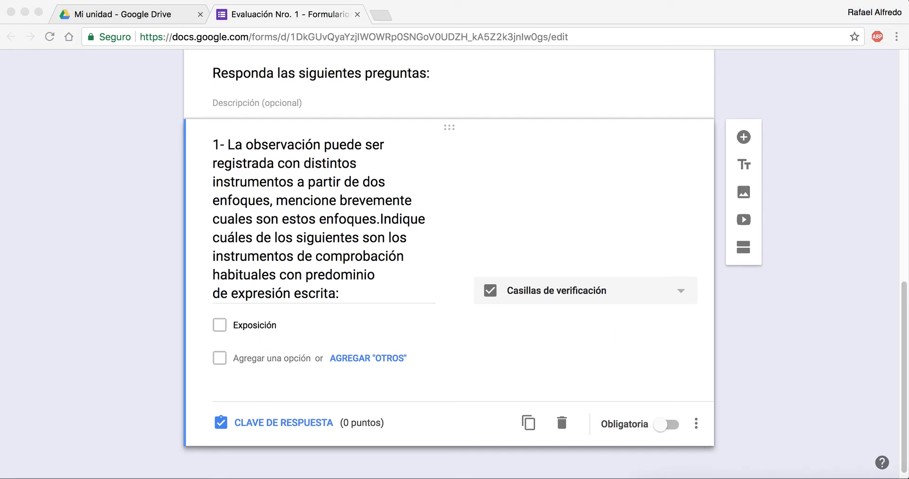
{"action": "left_click", "coordinate": [280, 358]}
{"action": "left_click", "coordinate": [279, 357]}
{"action": "type", "text": "Panel de Experto"}
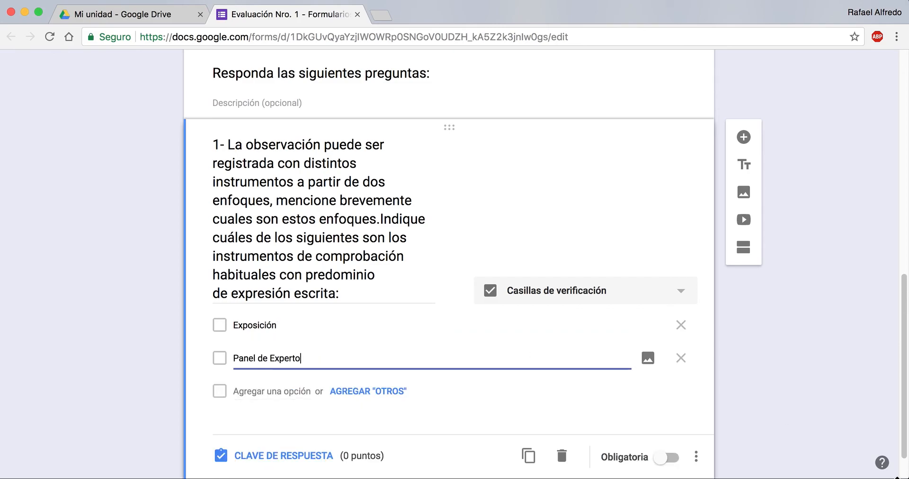
{"action": "key", "text": "super+Tab"}
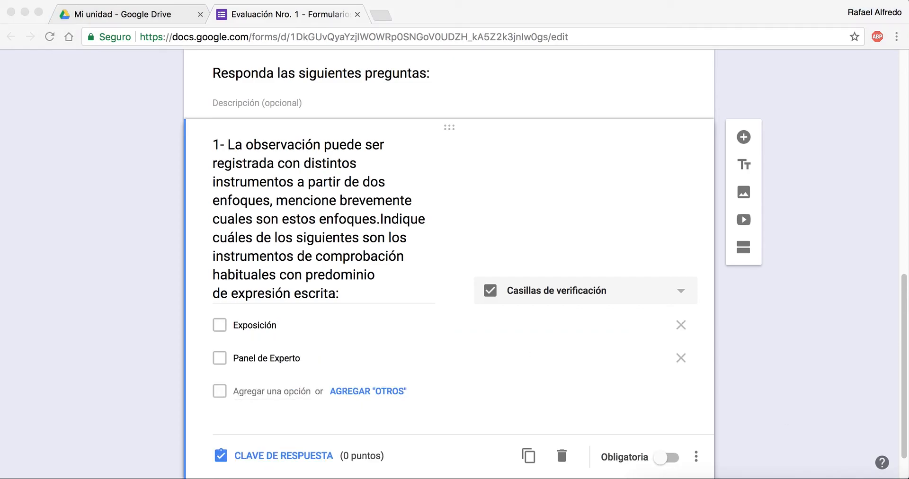
{"action": "key", "text": "super+Tab"}
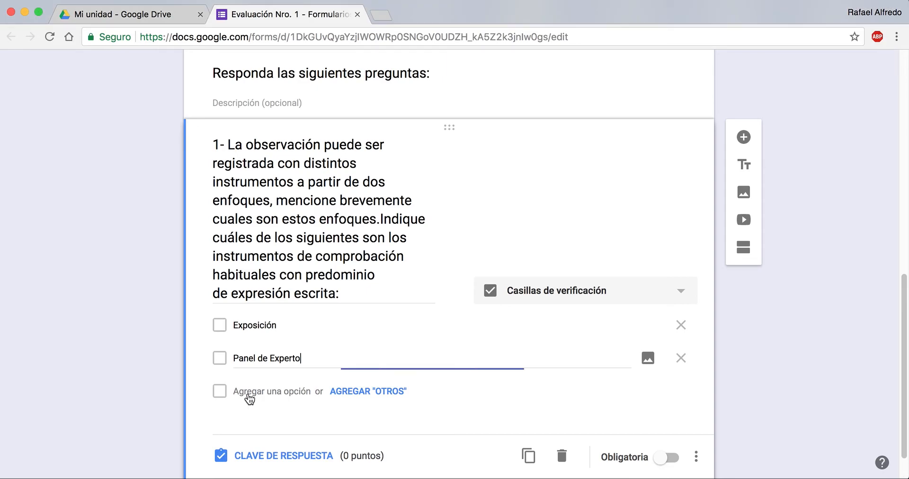
{"action": "left_click", "coordinate": [248, 394]}
{"action": "type", "text": "Ensayo"}
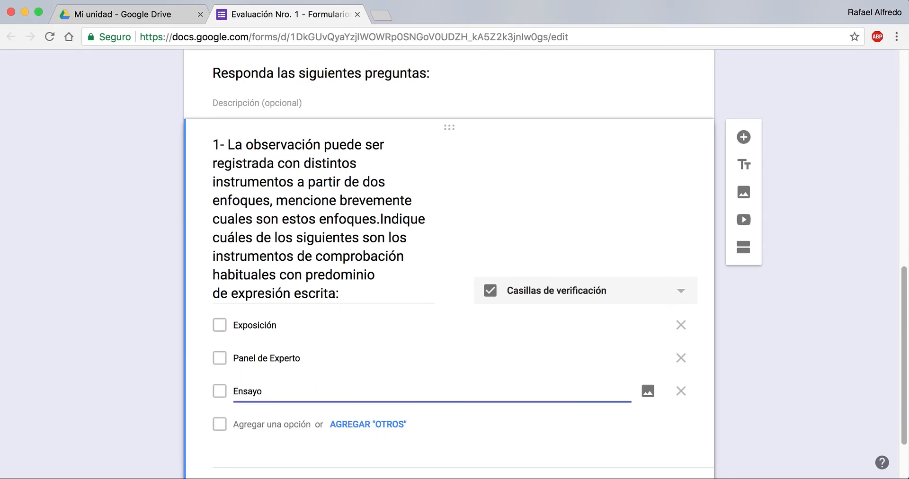
Step: Add the answer options "Entrevista" and "Proyecto" below Ensayo
{"action": "key", "text": "super+Tab"}
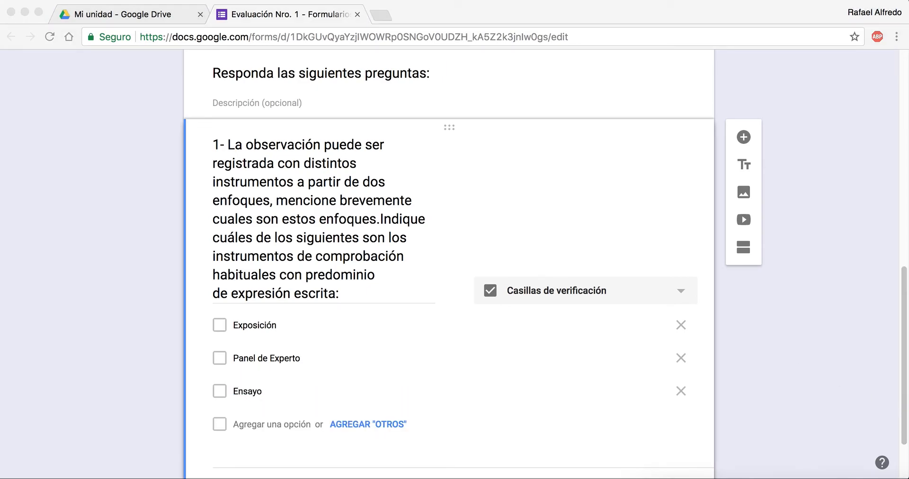
{"action": "left_click", "coordinate": [255, 425]}
{"action": "left_click", "coordinate": [253, 425]}
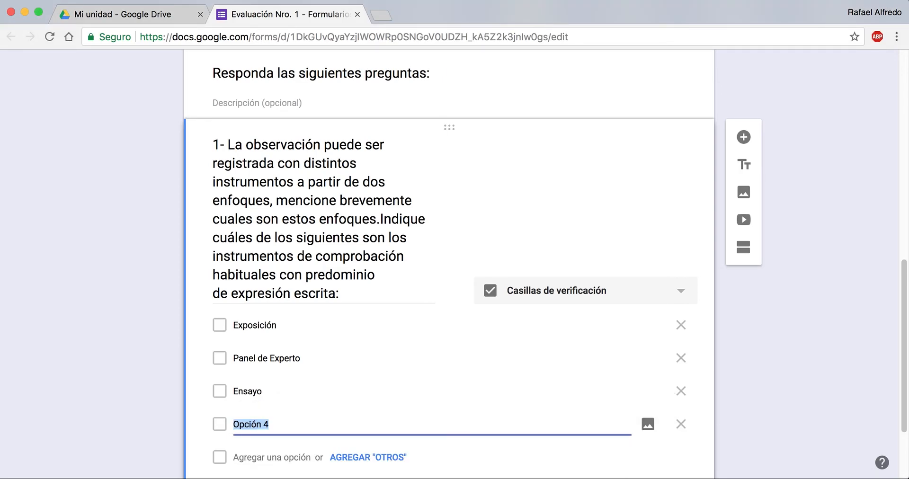
{"action": "type", "text": "Entrevista"}
{"action": "key", "text": "super+Tab"}
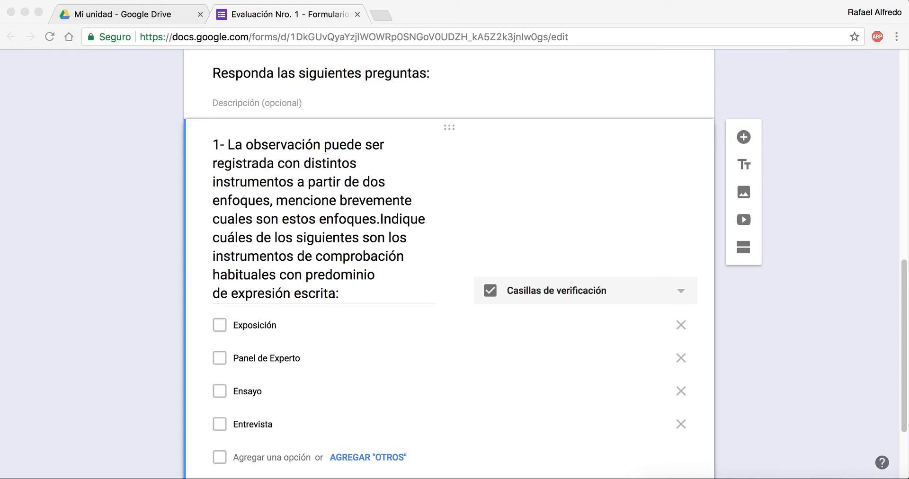
{"action": "left_click", "coordinate": [262, 458]}
{"action": "type", "text": "Proyecto"}
Step: Add a sixth answer option reading "Ponecia", and briefly add and remove an "Otros" option
{"action": "scroll", "coordinate": [519, 345], "scroll_direction": "down", "scroll_amount": 3}
{"action": "left_click", "coordinate": [250, 382]}
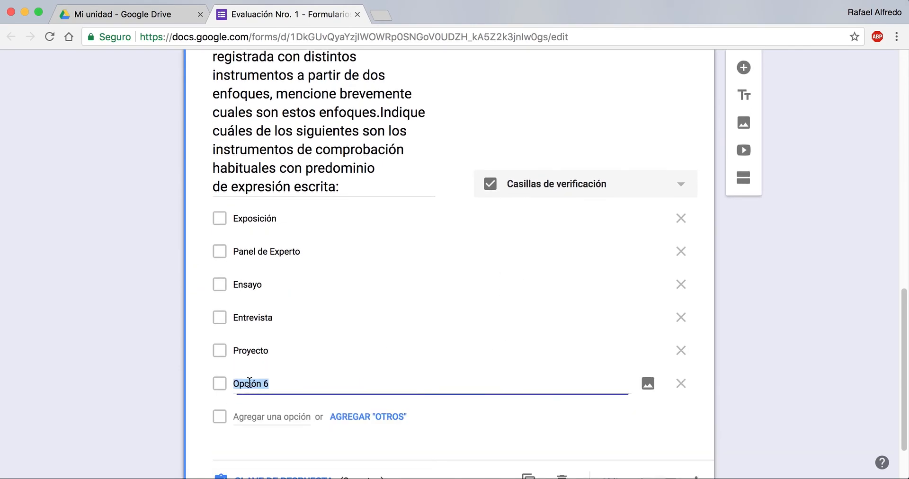
{"action": "type", "text": "Poncia"}
{"action": "left_click", "coordinate": [360, 418]}
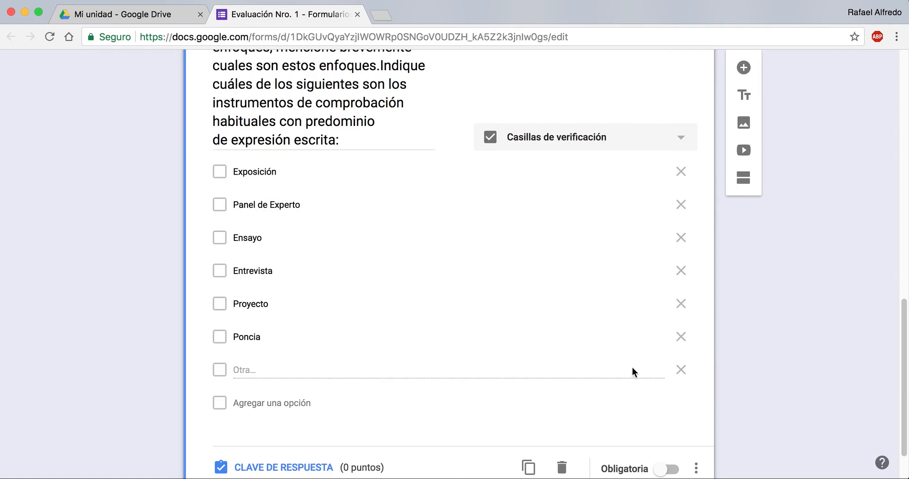
{"action": "left_click", "coordinate": [680, 370]}
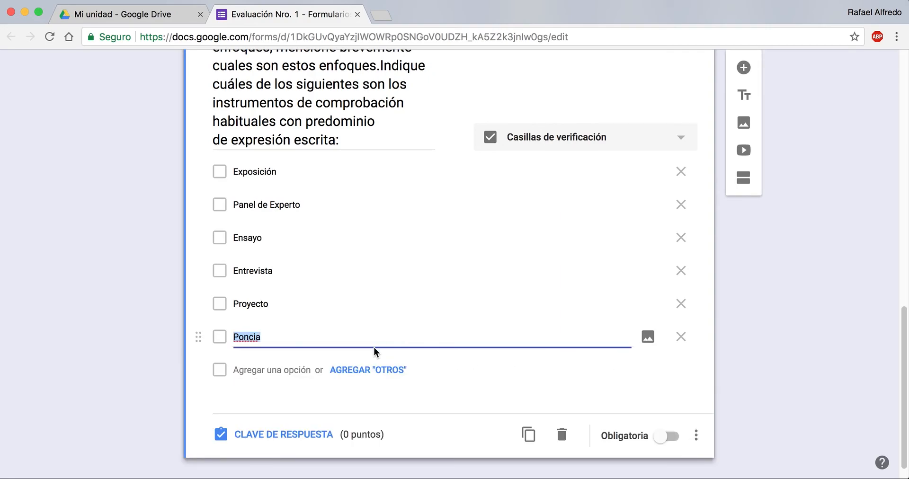
{"action": "left_click", "coordinate": [253, 337]}
{"action": "type", "text": "e"}
Step: Mark "Ensayo" and "Proyecto" as the correct answers in question 1's answer key
{"action": "left_click", "coordinate": [271, 440]}
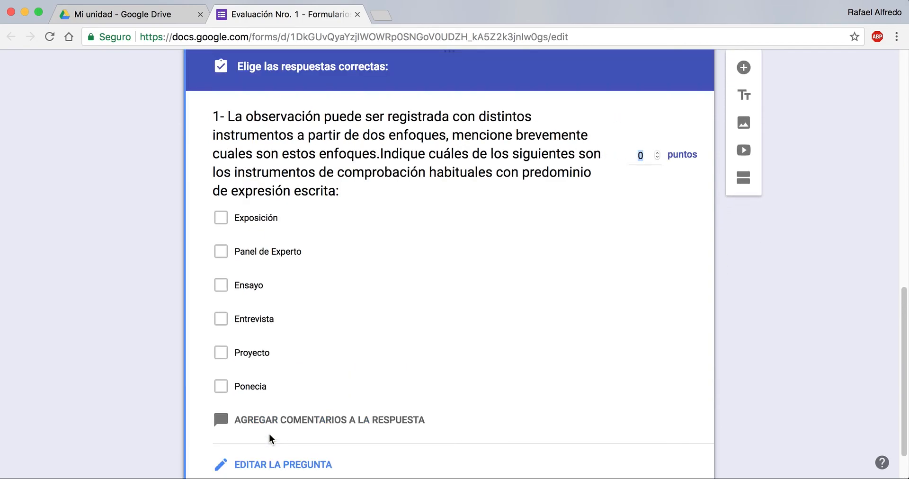
{"action": "scroll", "coordinate": [284, 231], "scroll_direction": "down", "scroll_amount": 1}
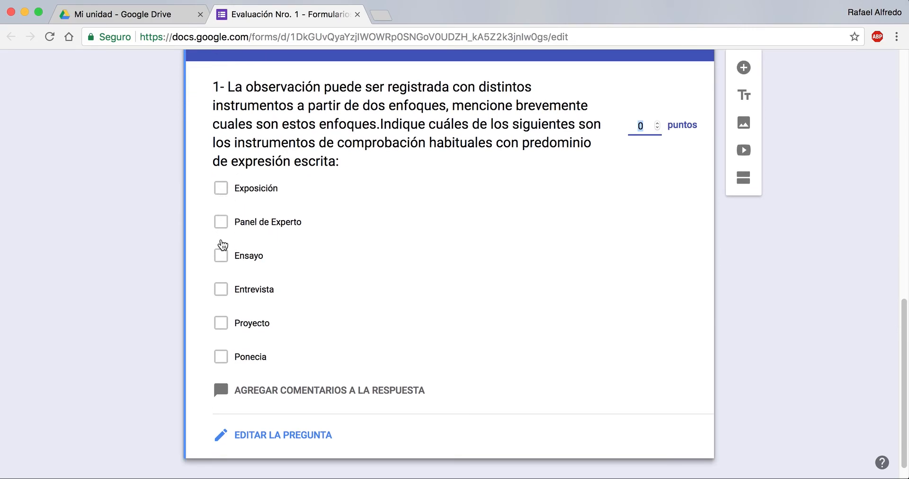
{"action": "left_click", "coordinate": [220, 258]}
{"action": "left_click", "coordinate": [220, 325]}
Step: Add feedback for incorrect answers to question 1 reading "La respuesta correcta es Ensayo y Proyecto." and save it
{"action": "scroll", "coordinate": [221, 329], "scroll_direction": "down", "scroll_amount": 1}
{"action": "scroll", "coordinate": [222, 330], "scroll_direction": "down", "scroll_amount": 1}
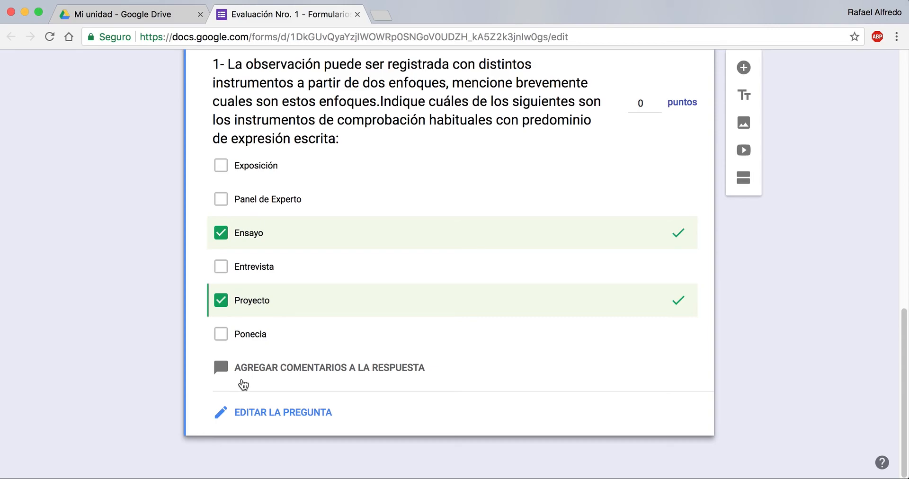
{"action": "left_click", "coordinate": [243, 378]}
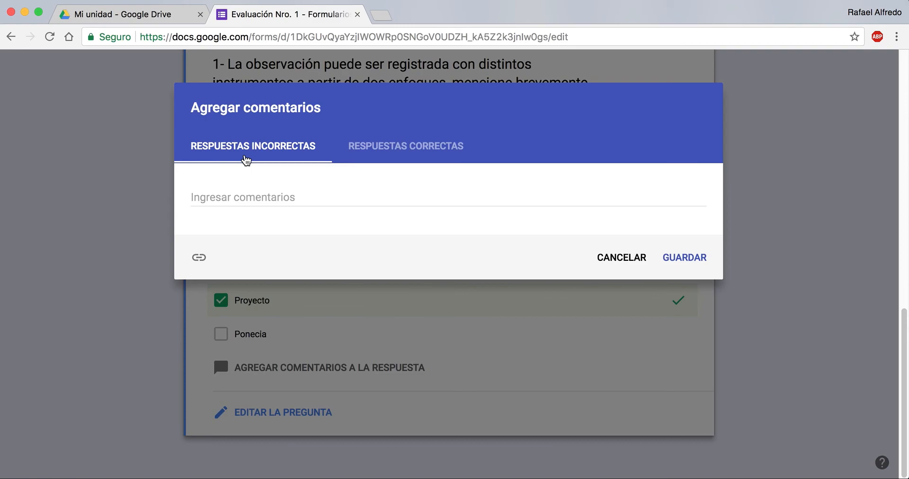
{"action": "left_click", "coordinate": [394, 150]}
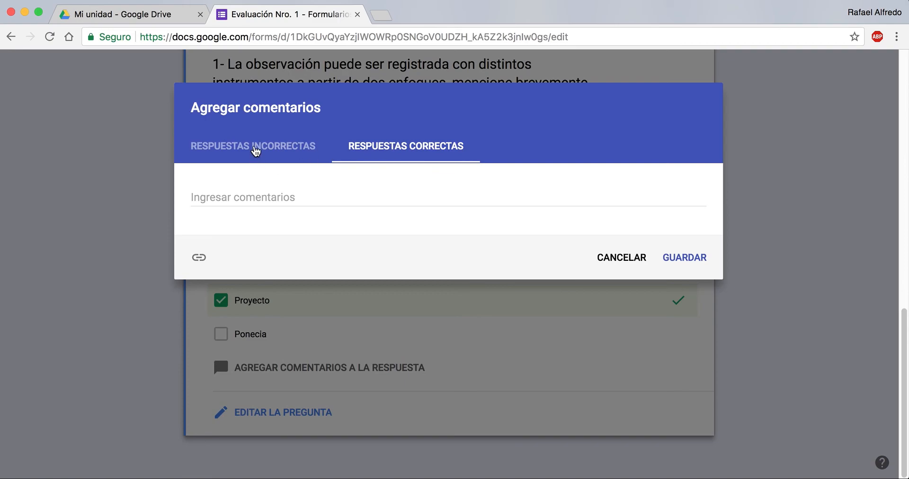
{"action": "left_click", "coordinate": [256, 150]}
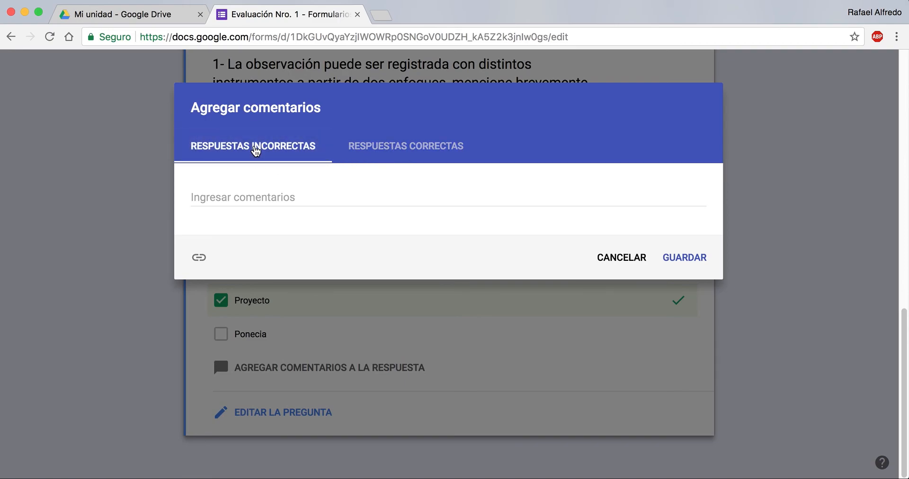
{"action": "left_click", "coordinate": [265, 205]}
{"action": "type", "text": "La "}
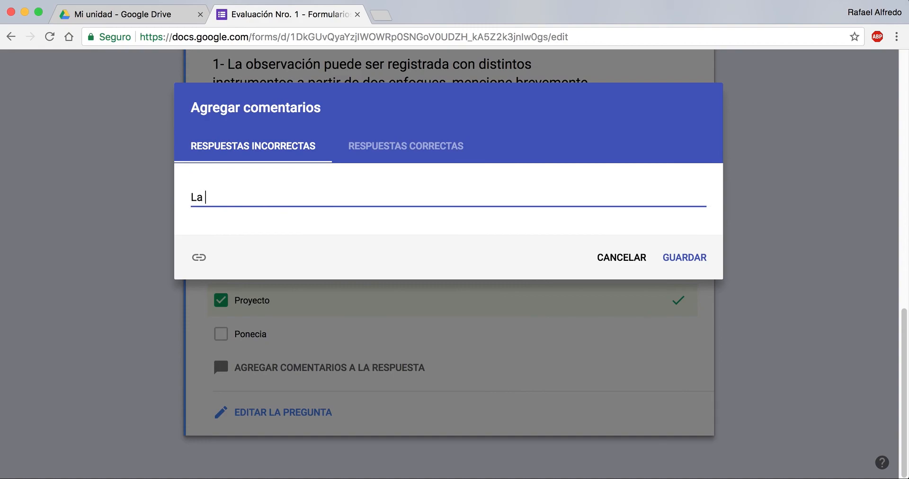
{"action": "type", "text": "respuesta corre"}
{"action": "key", "text": "BackSpace"}
{"action": "type", "text": "recta es"}
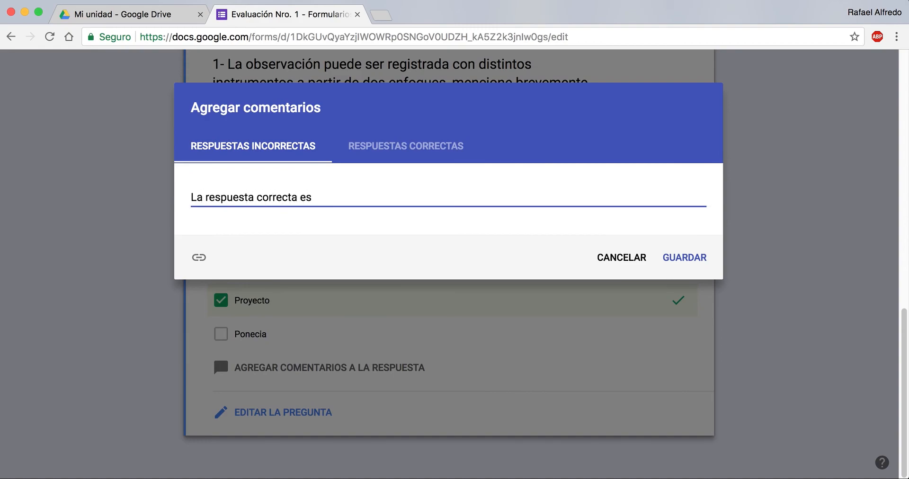
{"action": "type", "text": " Ensayo y Proy"}
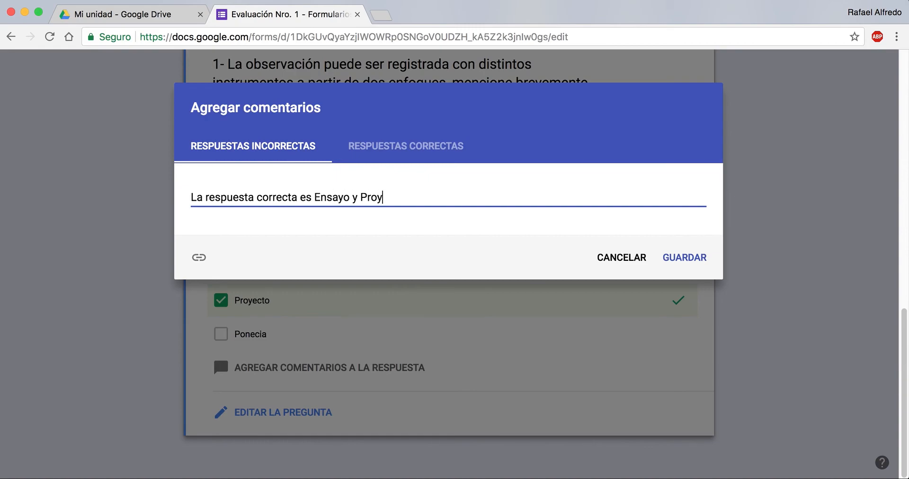
{"action": "type", "text": "ecto."}
{"action": "left_click", "coordinate": [696, 265]}
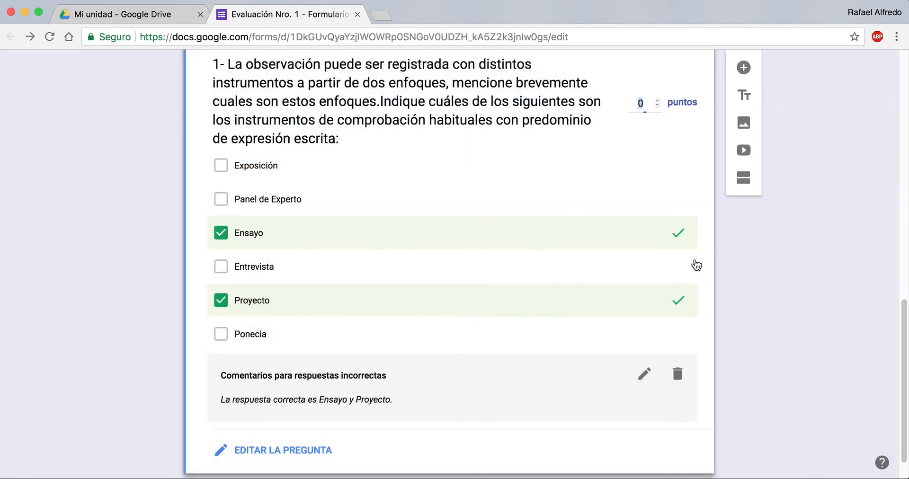
{"action": "scroll", "coordinate": [530, 276], "scroll_direction": "down", "scroll_amount": 1}
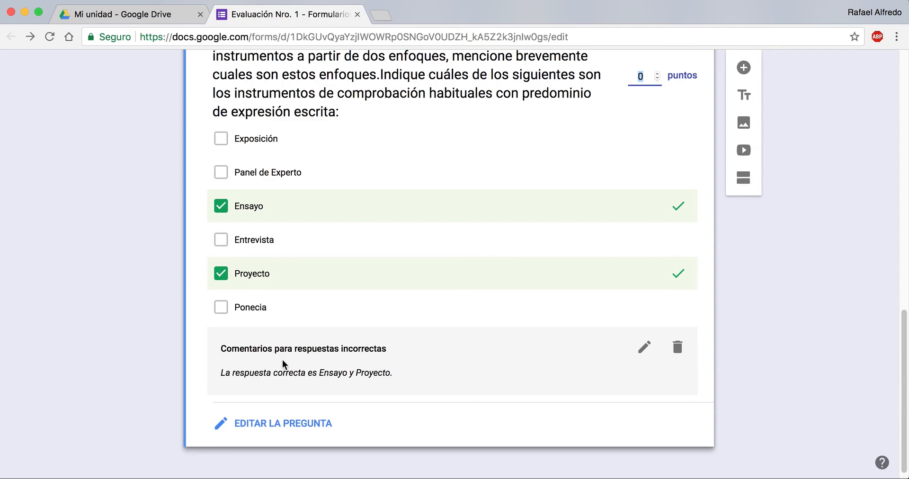
Step: Set question 1's score to 50 points in its answer key
{"action": "scroll", "coordinate": [283, 370], "scroll_direction": "up", "scroll_amount": 2}
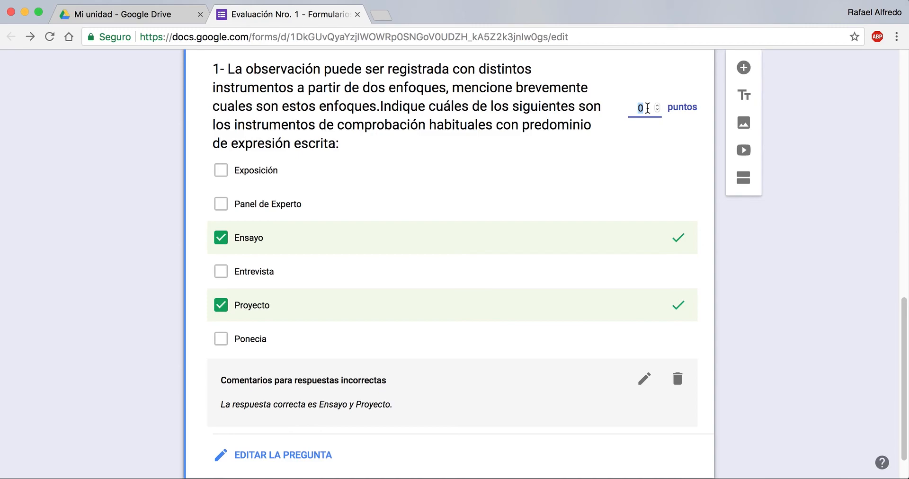
{"action": "type", "text": "50"}
{"action": "scroll", "coordinate": [450, 264], "scroll_direction": "down", "scroll_amount": 1}
{"action": "scroll", "coordinate": [450, 264], "scroll_direction": "up", "scroll_amount": 2}
{"action": "scroll", "coordinate": [450, 264], "scroll_direction": "down", "scroll_amount": 1}
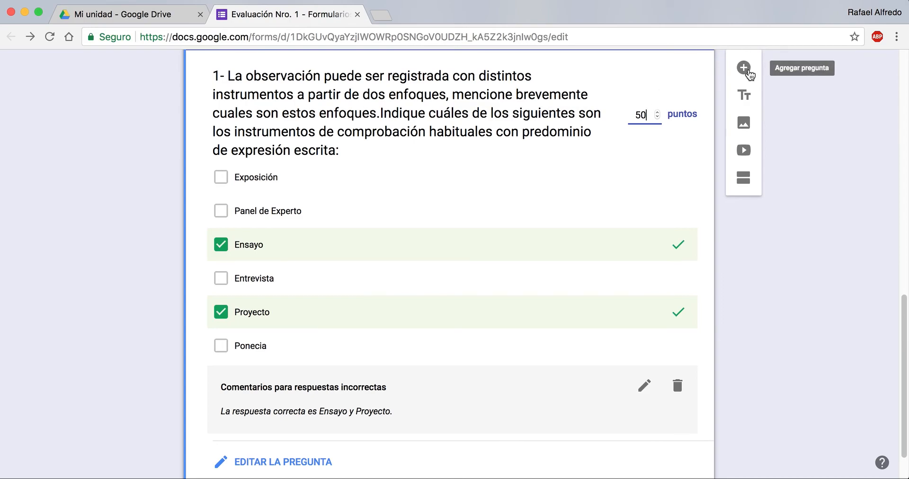
Step: Add a new multiple-choice question titled "2- La evaluación diagnóstica, también llamada inicial o puntual, se realiza:"
{"action": "left_click", "coordinate": [747, 72]}
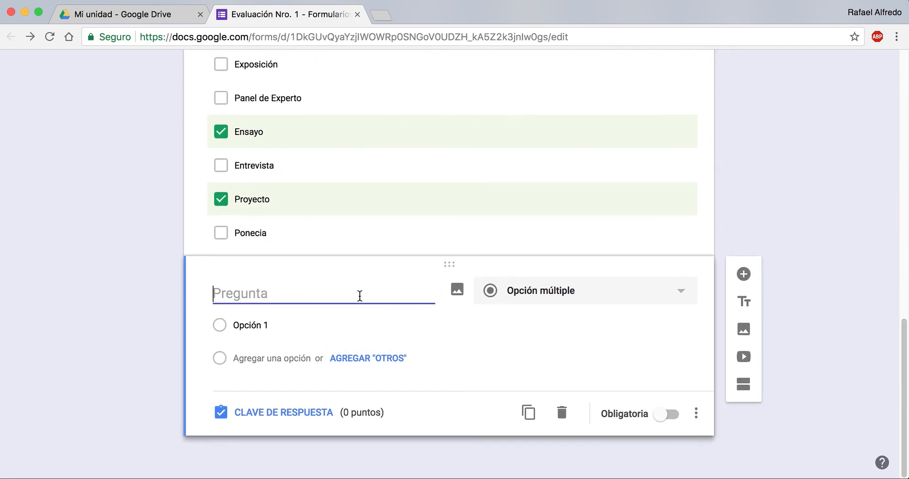
{"action": "type", "text": "2-"}
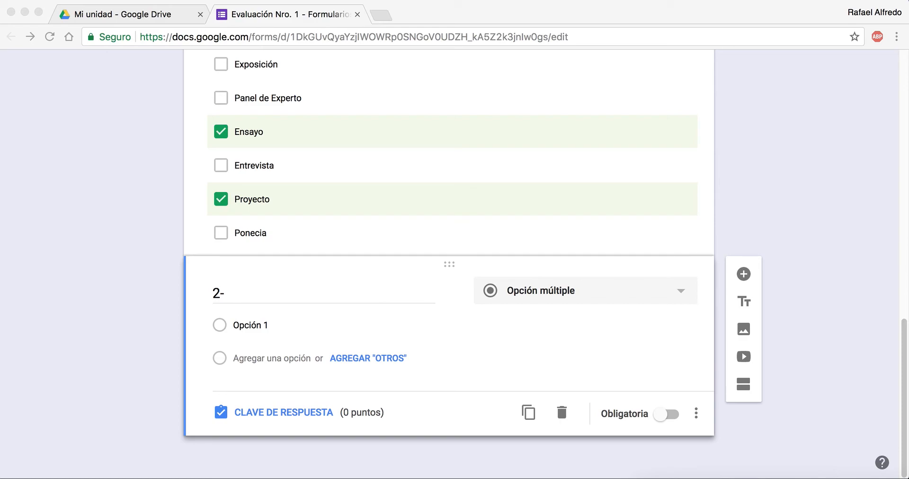
{"action": "left_click", "coordinate": [330, 294]}
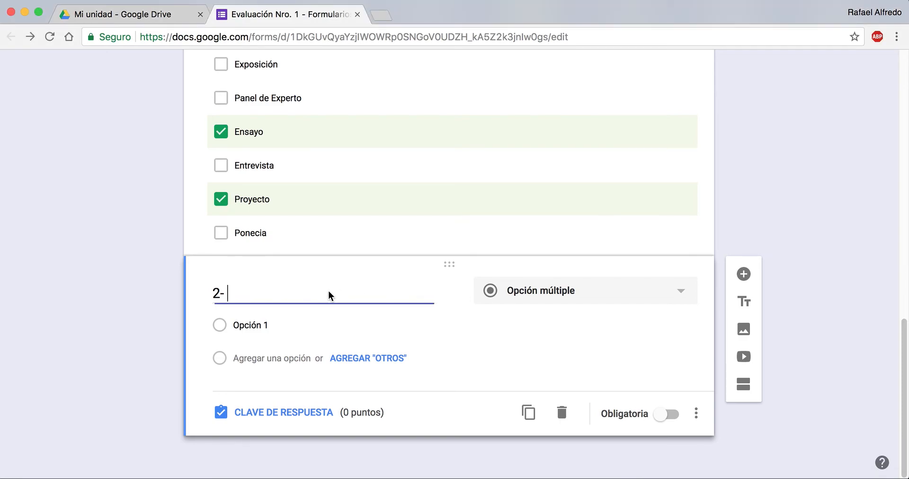
{"action": "type", "text": "La evaluación diagnóstica, también llamada inicial o puntual, se realiza:"}
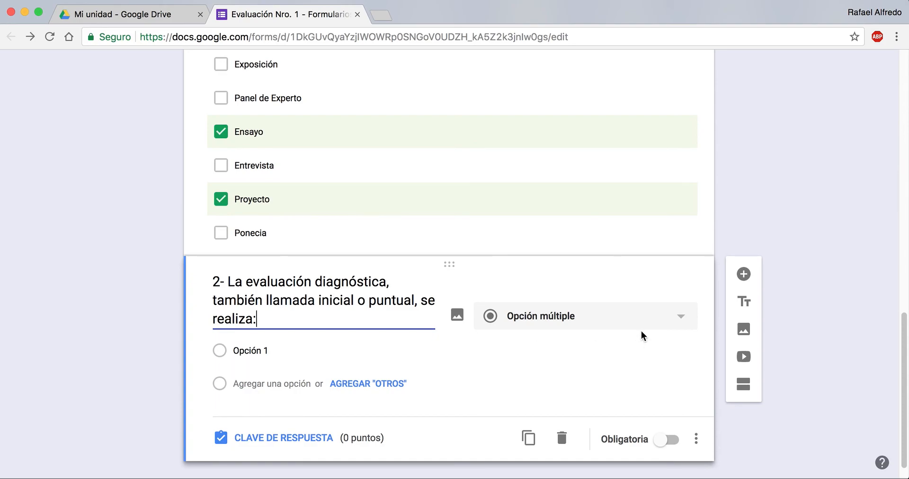
Step: Replace question 2's first answer option with "Al inicio de los procesos de enseñanza y de aprendizaje"
{"action": "scroll", "coordinate": [641, 331], "scroll_direction": "down", "scroll_amount": 1}
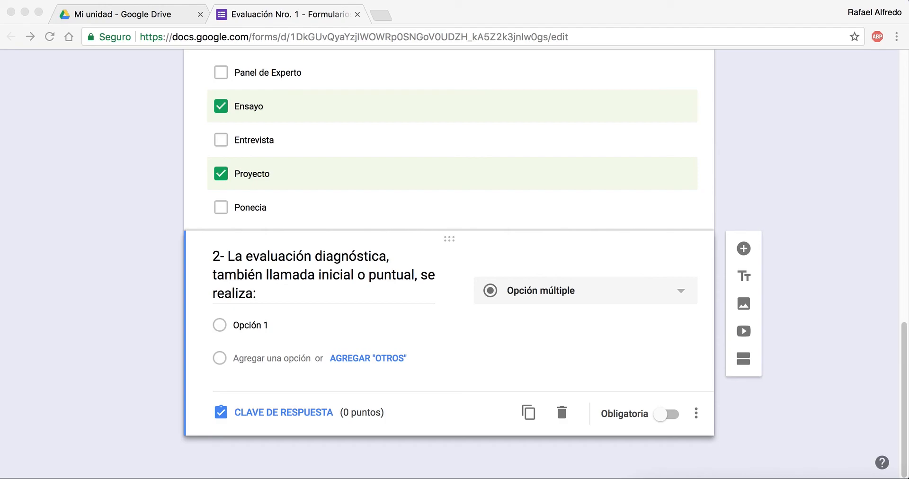
{"action": "left_click", "coordinate": [256, 324]}
{"action": "left_click", "coordinate": [256, 324]}
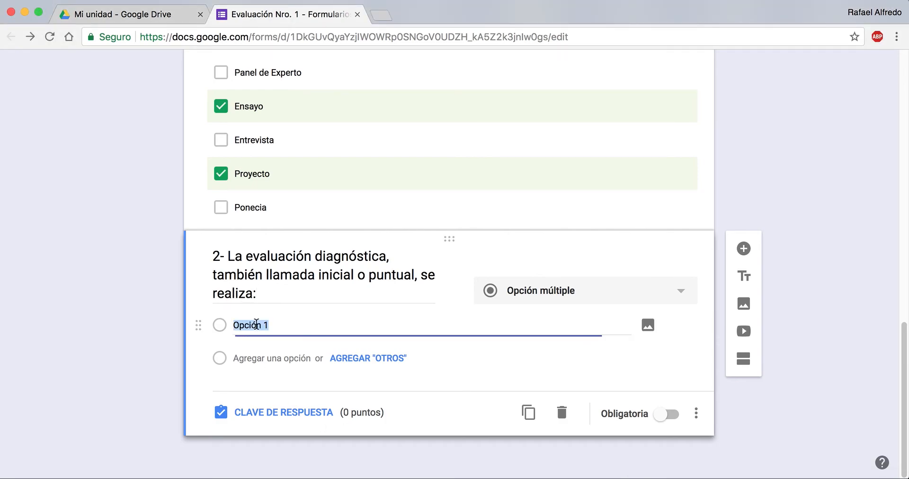
{"action": "type", "text": "Al inicio de los procesos de enseñanza y de aprendizaje"}
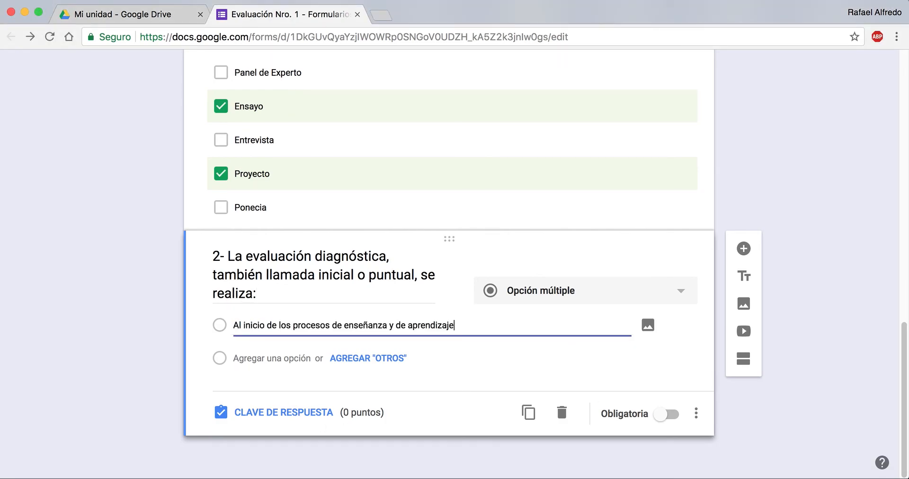
Step: Add a second answer option to question 2 reading "Durante el desarrollo de los procesos de enseñanza y de aprendizaje"
{"action": "key", "text": "super+Tab"}
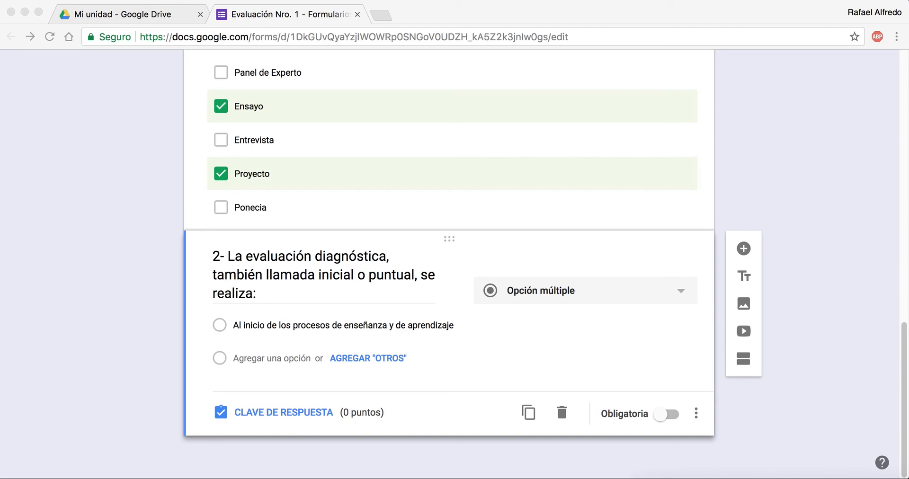
{"action": "left_click", "coordinate": [266, 360]}
{"action": "left_click", "coordinate": [266, 360]}
{"action": "type", "text": "Durante el desarrollo de los procesos de enseñanza y de aprendizaje"}
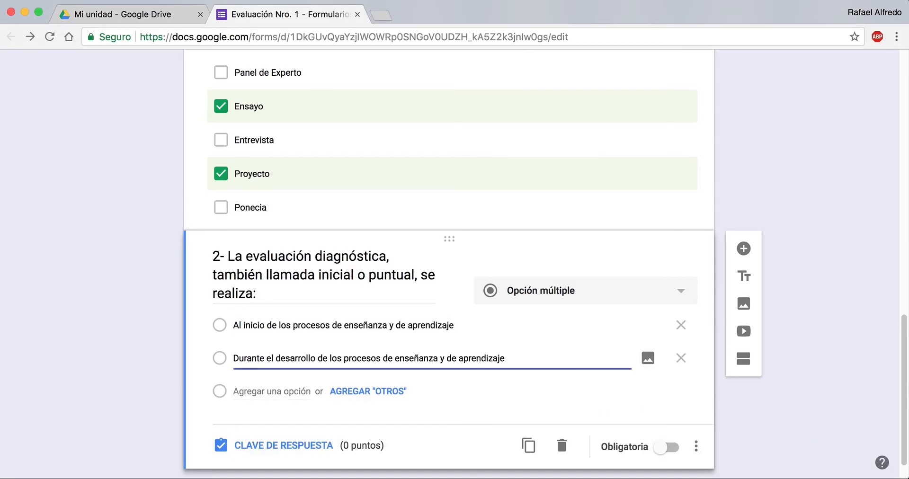
Step: Add a third answer option to question 2 with the copied text beginning "Luego de terminar un determinado proceso educativo (un curso o unidad didáctica)"
{"action": "key", "text": "super+Tab"}
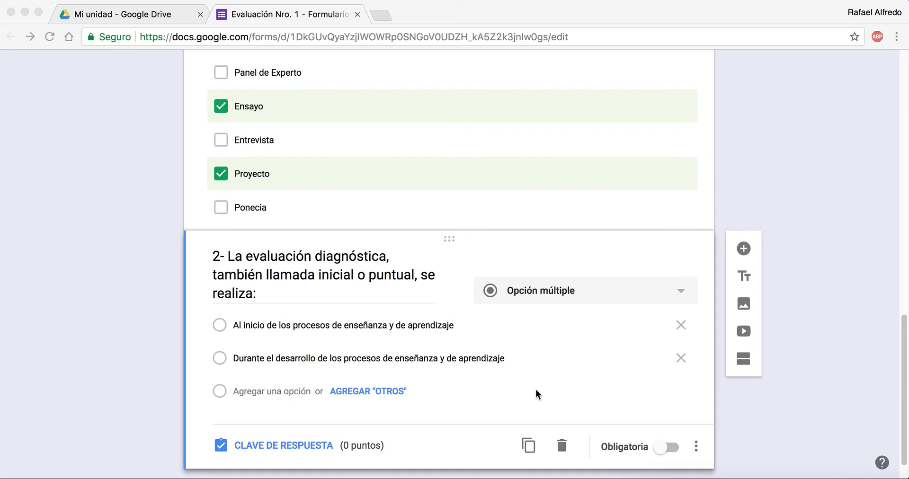
{"action": "key", "text": "super+Tab"}
{"action": "left_click", "coordinate": [274, 392]}
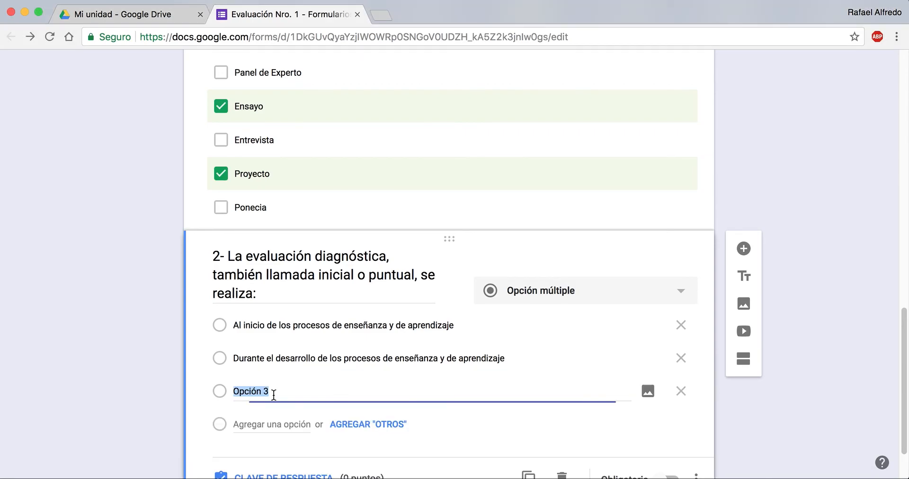
{"action": "key", "text": "super+v"}
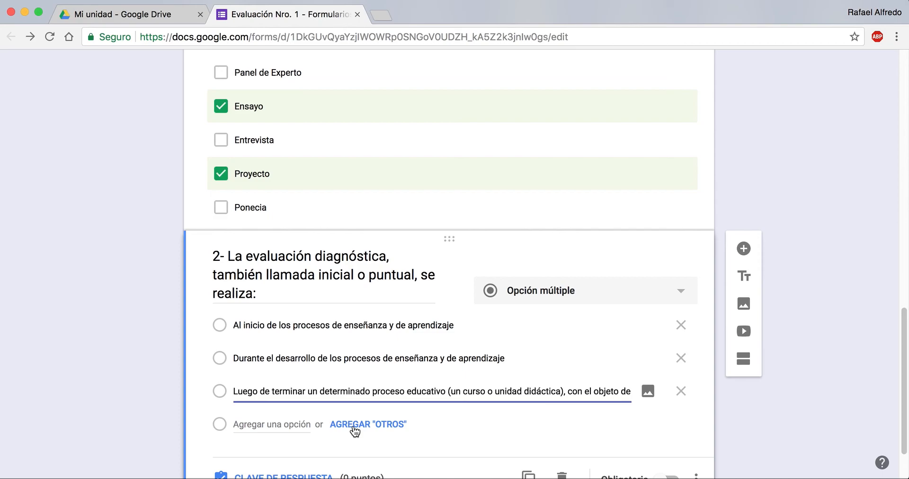
{"action": "scroll", "coordinate": [355, 431], "scroll_direction": "down", "scroll_amount": 1}
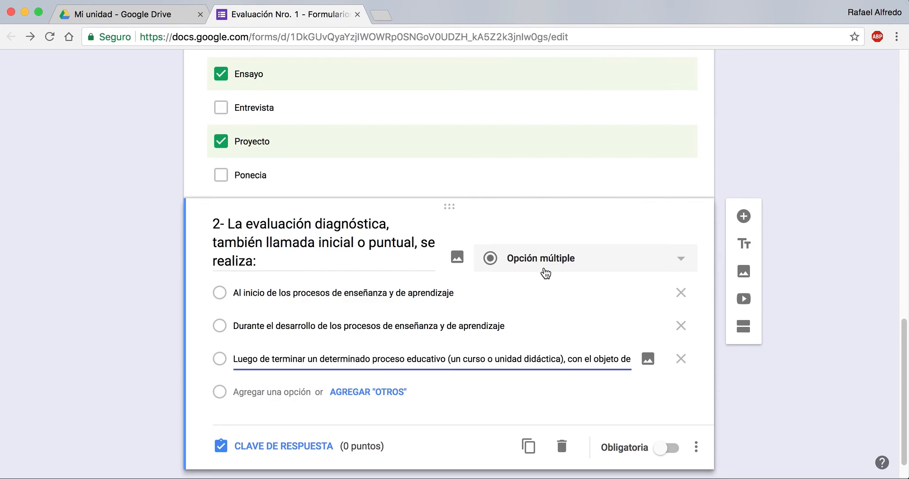
Step: Mark "Al inicio de los procesos de enseñanza y de aprendizaje" as question 2's correct answer and set its score to 50 points
{"action": "left_click", "coordinate": [296, 453]}
{"action": "left_click", "coordinate": [220, 320]}
{"action": "left_click", "coordinate": [221, 320]}
{"action": "left_click", "coordinate": [221, 320]}
{"action": "scroll", "coordinate": [221, 321], "scroll_direction": "down", "scroll_amount": 2}
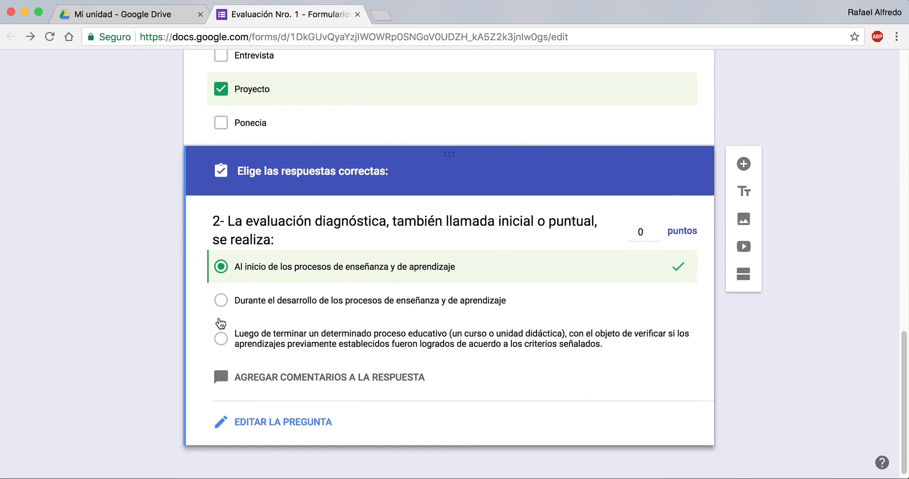
{"action": "left_click", "coordinate": [653, 235]}
{"action": "type", "text": "50"}
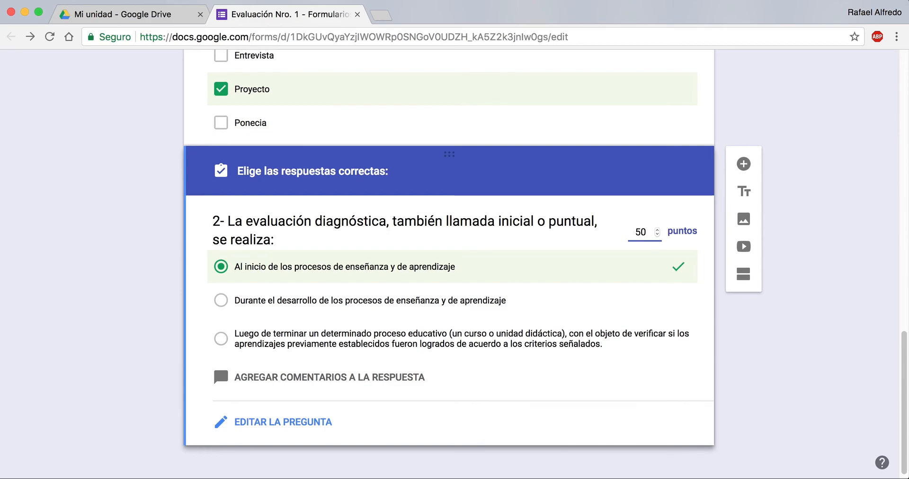
Step: Move question 1 up in the form to directly below the Apellido field
{"action": "scroll", "coordinate": [219, 362], "scroll_direction": "up", "scroll_amount": 4}
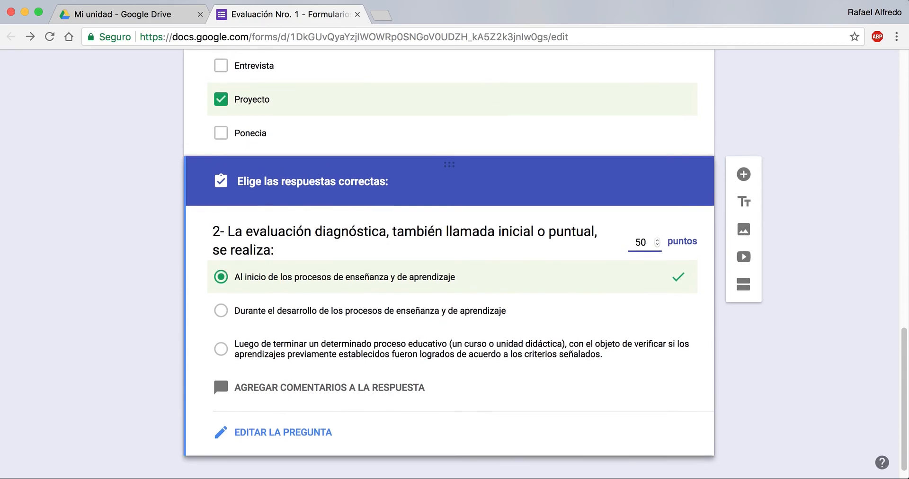
{"action": "scroll", "coordinate": [448, 263], "scroll_direction": "up", "scroll_amount": 6}
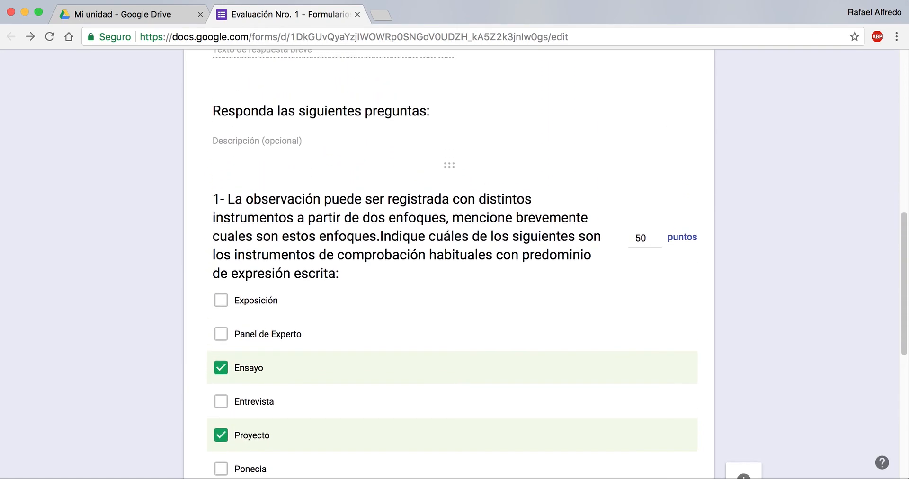
{"action": "scroll", "coordinate": [219, 439], "scroll_direction": "down", "scroll_amount": 10}
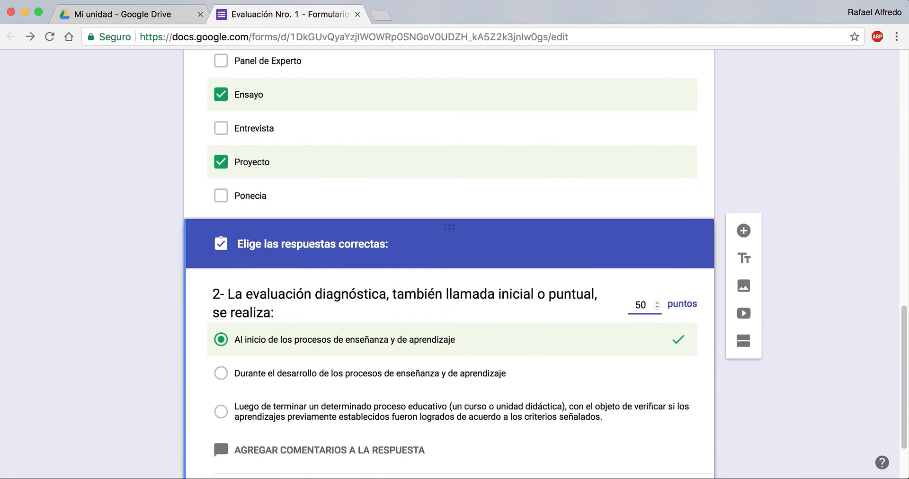
{"action": "scroll", "coordinate": [599, 253], "scroll_direction": "up", "scroll_amount": 3}
{"action": "scroll", "coordinate": [599, 254], "scroll_direction": "up", "scroll_amount": 4}
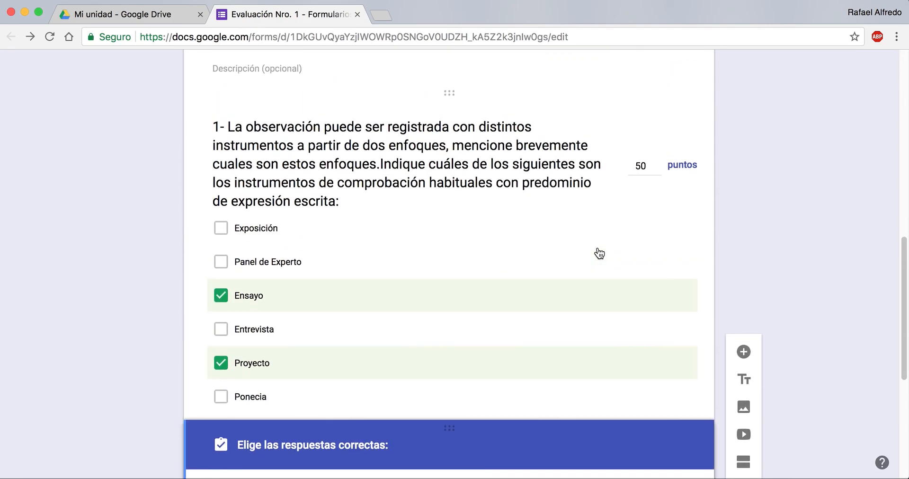
{"action": "left_click", "coordinate": [602, 217]}
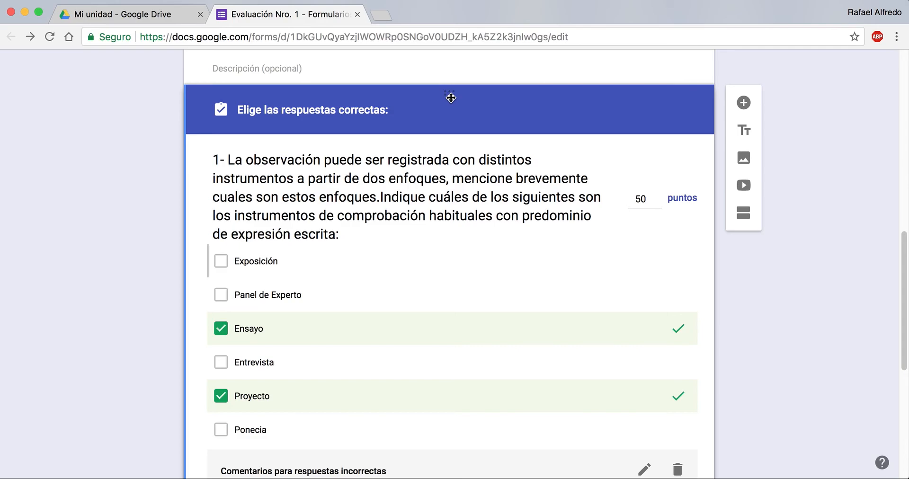
{"action": "left_click_drag", "start_coordinate": [451, 98], "coordinate": [455, 245]}
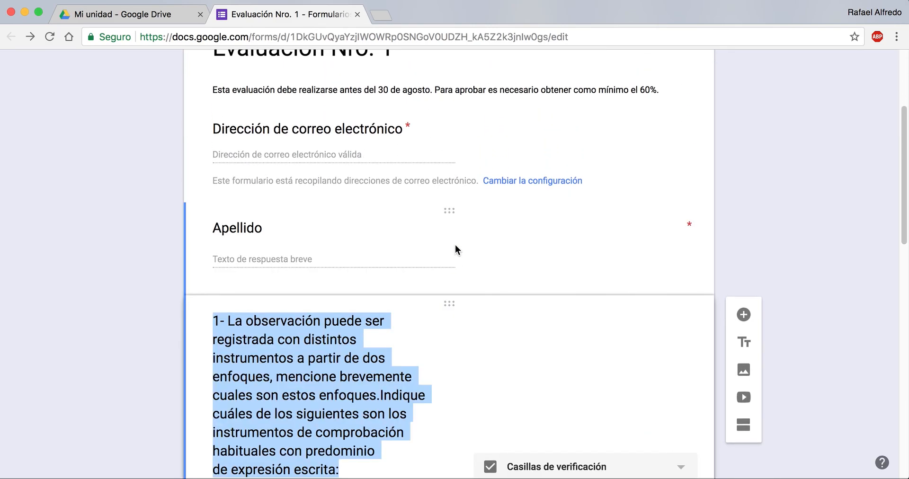
{"action": "scroll", "coordinate": [456, 245], "scroll_direction": "down", "scroll_amount": 8}
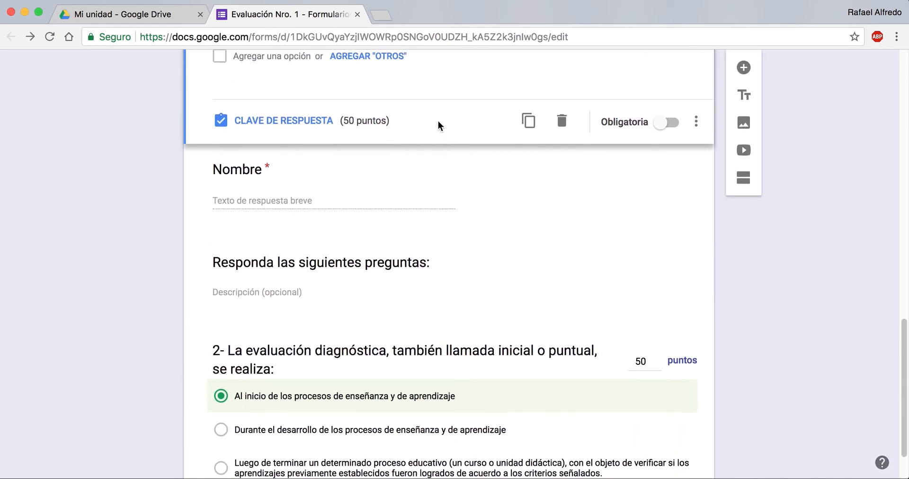
{"action": "scroll", "coordinate": [438, 121], "scroll_direction": "up", "scroll_amount": 11}
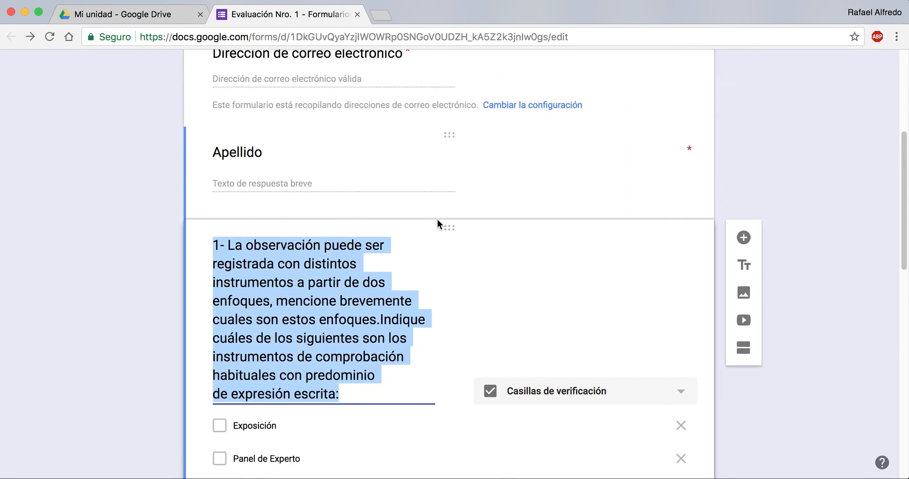
Step: Move question 1 back down to its original place before question 2
{"action": "left_click_drag", "start_coordinate": [445, 229], "coordinate": [445, 369]}
{"action": "scroll", "coordinate": [495, 260], "scroll_direction": "down", "scroll_amount": 8}
{"action": "scroll", "coordinate": [495, 260], "scroll_direction": "up", "scroll_amount": 10}
{"action": "scroll", "coordinate": [473, 232], "scroll_direction": "down", "scroll_amount": 1}
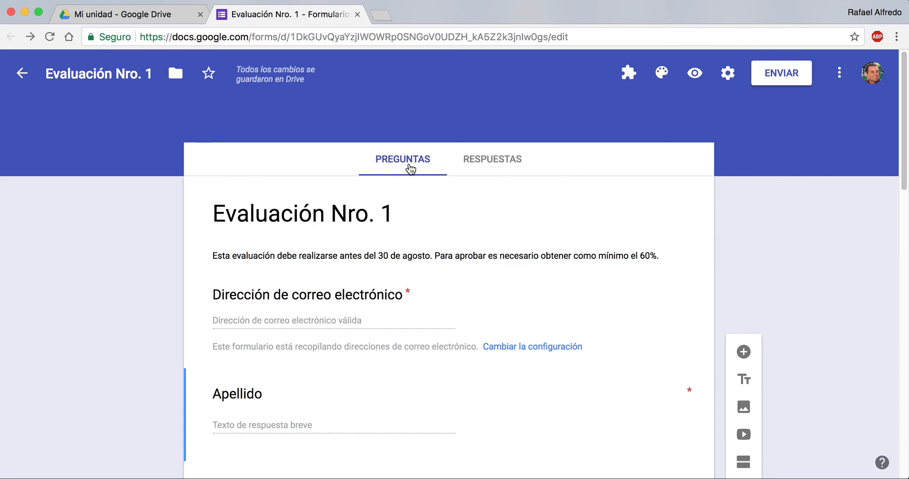
Step: View the form's response summary and check the number of responses
{"action": "left_click", "coordinate": [483, 161]}
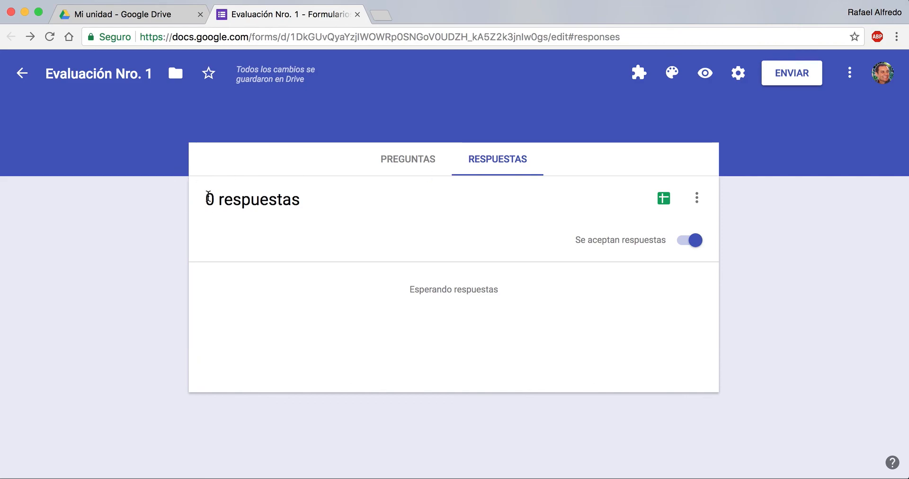
{"action": "left_click_drag", "start_coordinate": [209, 198], "coordinate": [298, 201]}
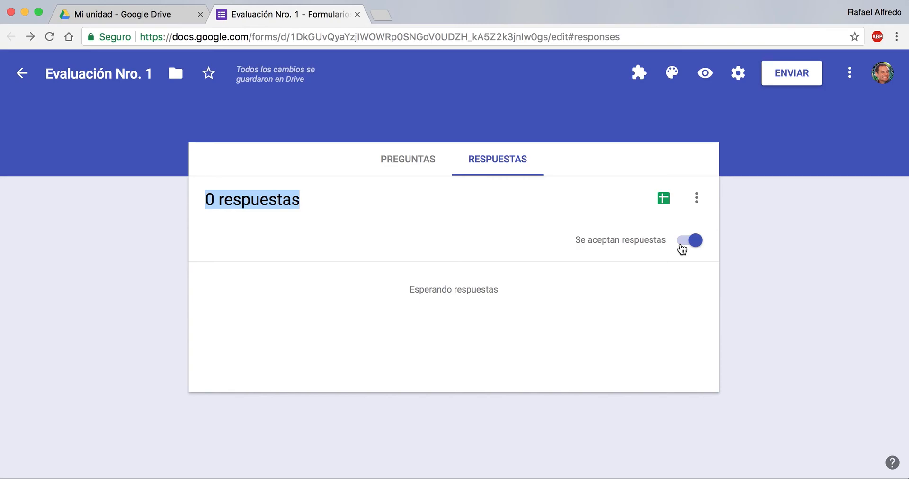
Step: Stop the form from accepting responses and turn response acceptance back on
{"action": "left_click", "coordinate": [681, 246]}
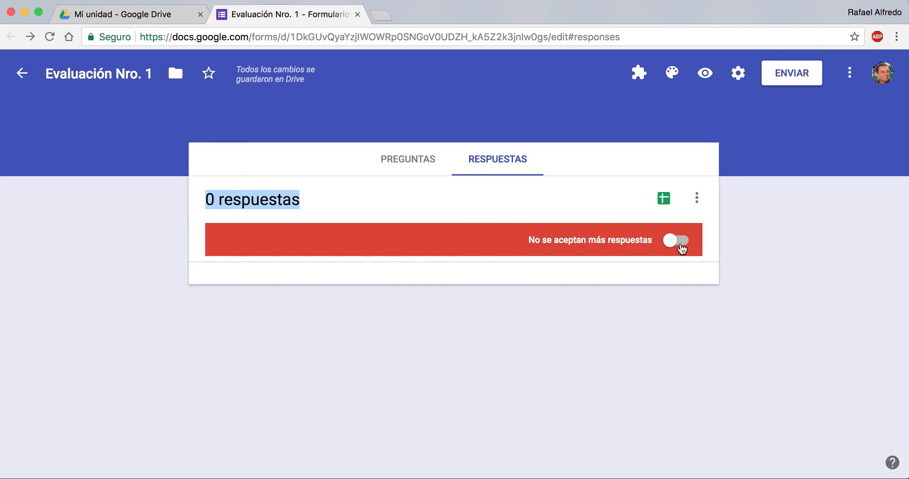
{"action": "left_click", "coordinate": [681, 245]}
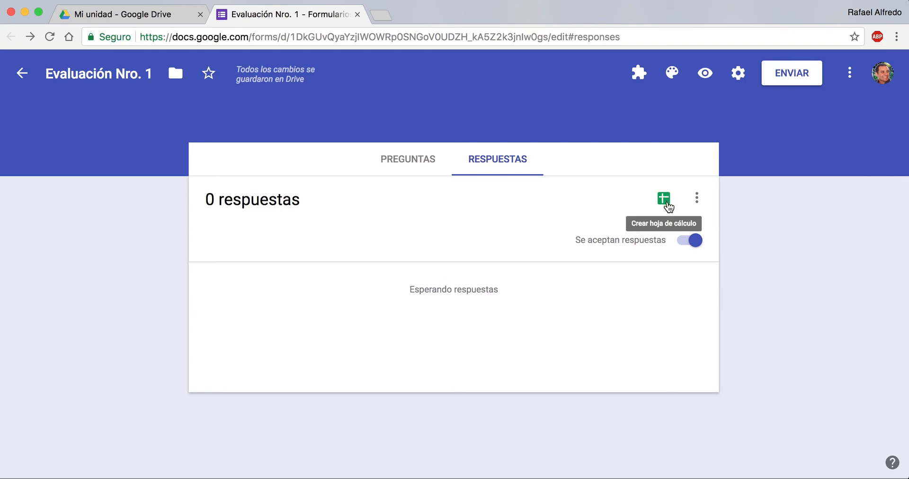
Step: Create a new spreadsheet named "Evaluación Nro. 1 (Respuestas)" as the destination for the form's responses
{"action": "left_click", "coordinate": [664, 201]}
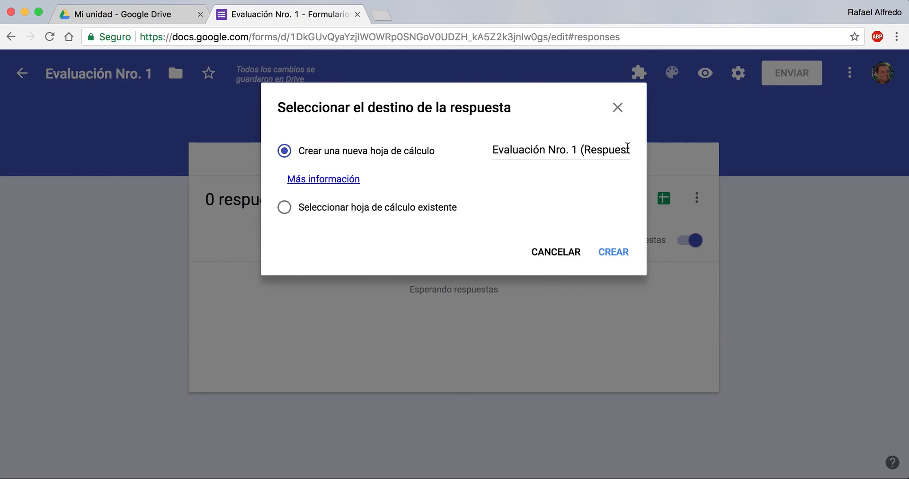
{"action": "left_click", "coordinate": [615, 252]}
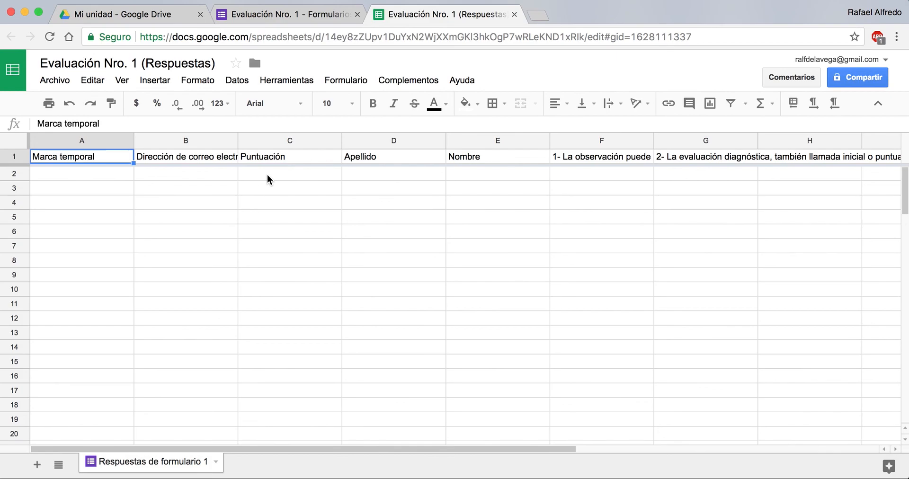
Step: Examine the header cells for questions 1 and 2 in the response spreadsheet and return to the form
{"action": "left_click", "coordinate": [604, 157]}
{"action": "left_click", "coordinate": [673, 162]}
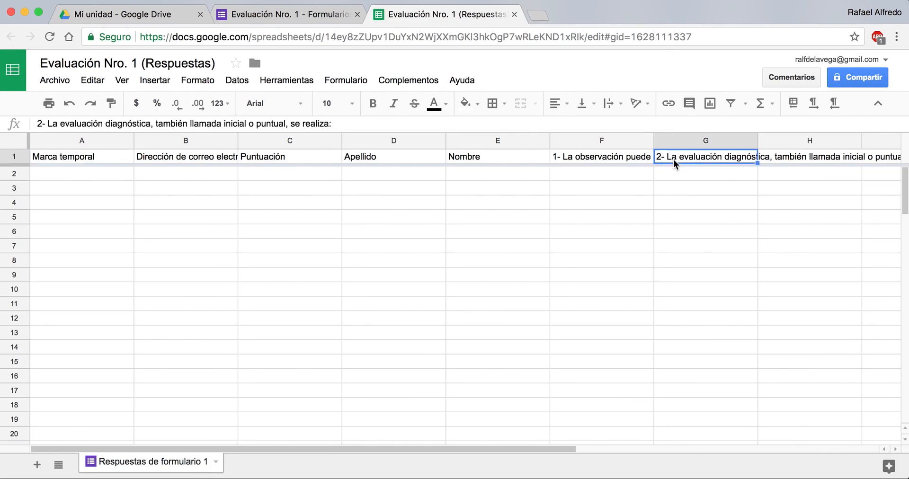
{"action": "left_click", "coordinate": [630, 163]}
{"action": "left_click", "coordinate": [671, 162]}
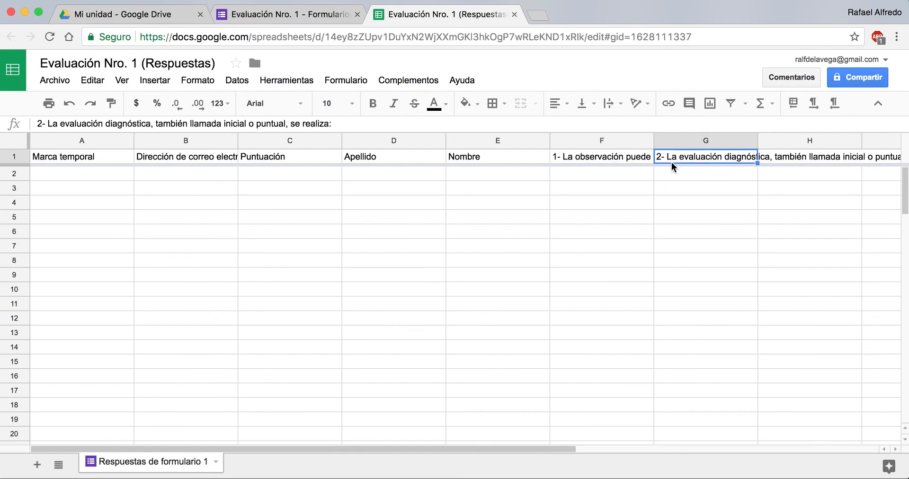
{"action": "left_click", "coordinate": [303, 23]}
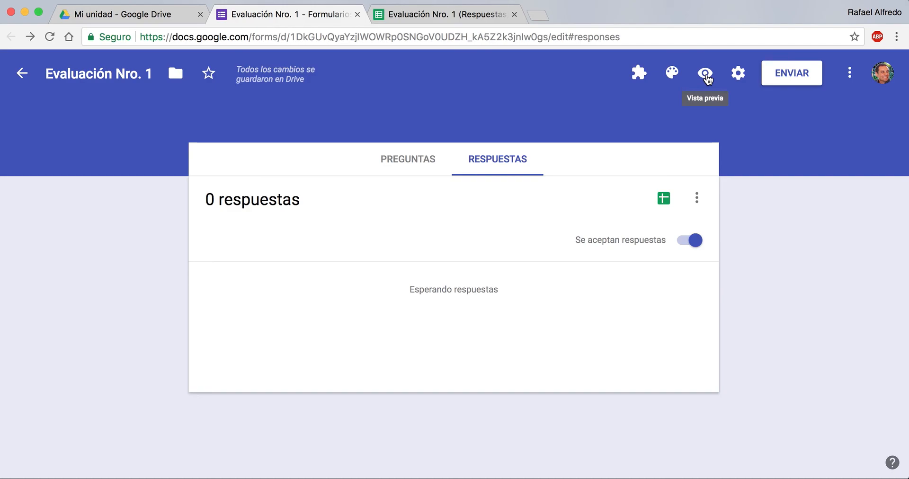
Step: Open the form's preview and read through its description, identification fields and both scored questions
{"action": "left_click", "coordinate": [706, 74]}
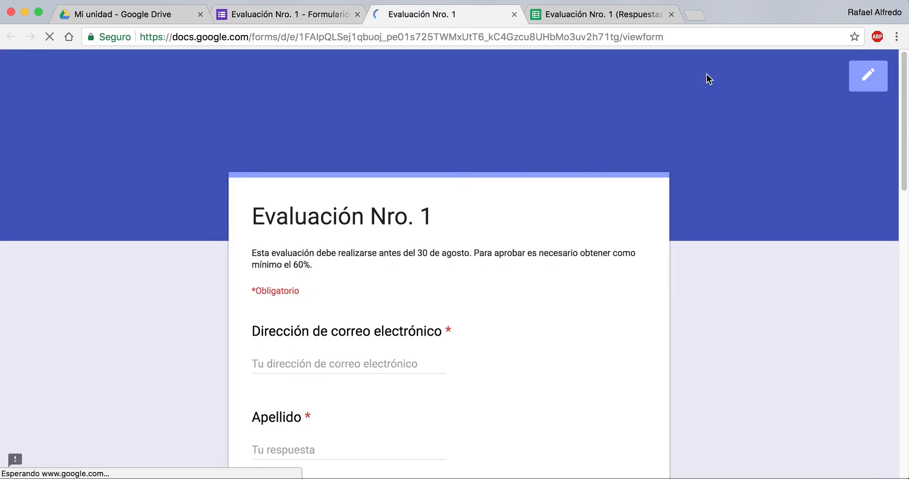
{"action": "scroll", "coordinate": [707, 73], "scroll_direction": "down", "scroll_amount": 3}
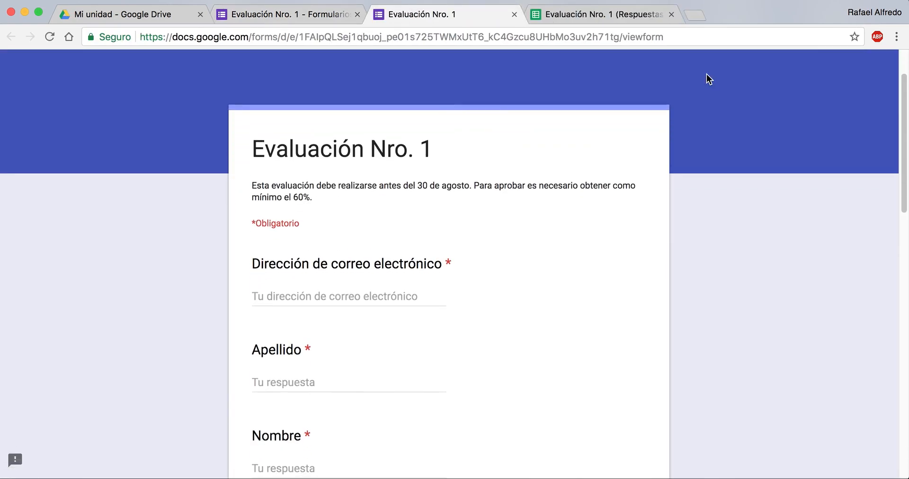
{"action": "scroll", "coordinate": [707, 74], "scroll_direction": "down", "scroll_amount": 2}
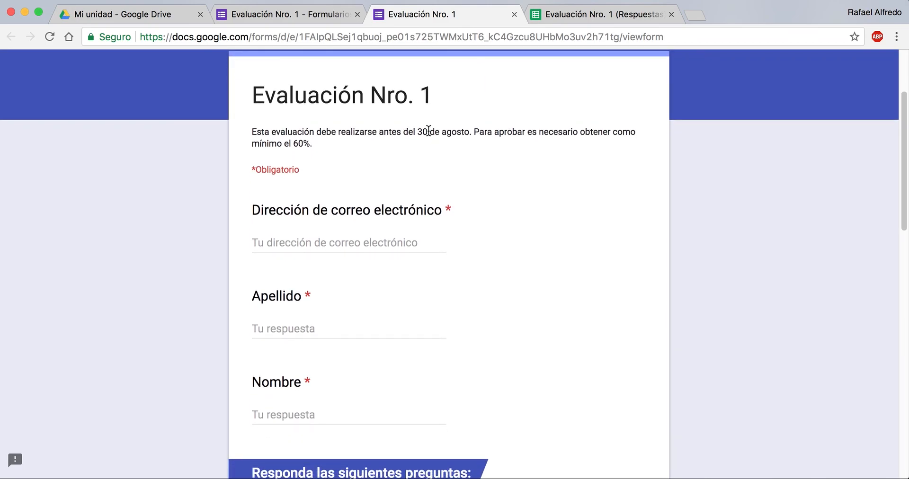
{"action": "scroll", "coordinate": [428, 130], "scroll_direction": "down", "scroll_amount": 1}
{"action": "scroll", "coordinate": [428, 131], "scroll_direction": "down", "scroll_amount": 3}
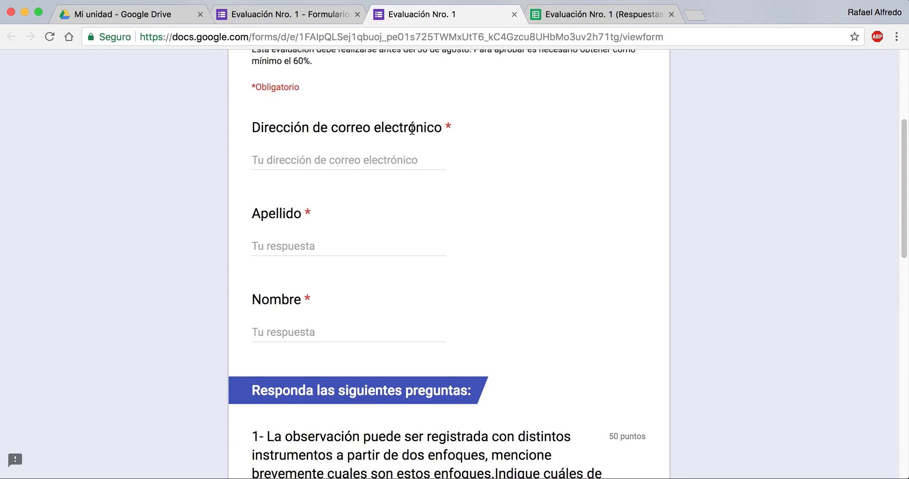
{"action": "scroll", "coordinate": [412, 129], "scroll_direction": "down", "scroll_amount": 10}
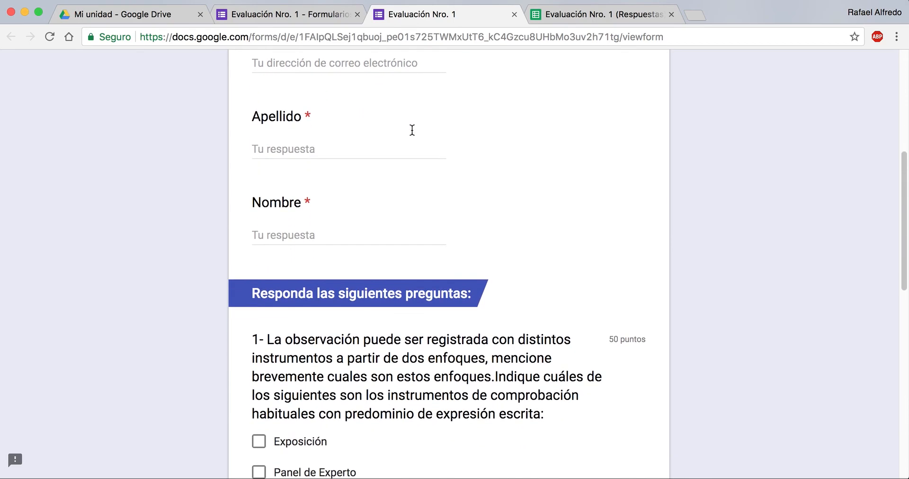
{"action": "scroll", "coordinate": [412, 129], "scroll_direction": "down", "scroll_amount": 2}
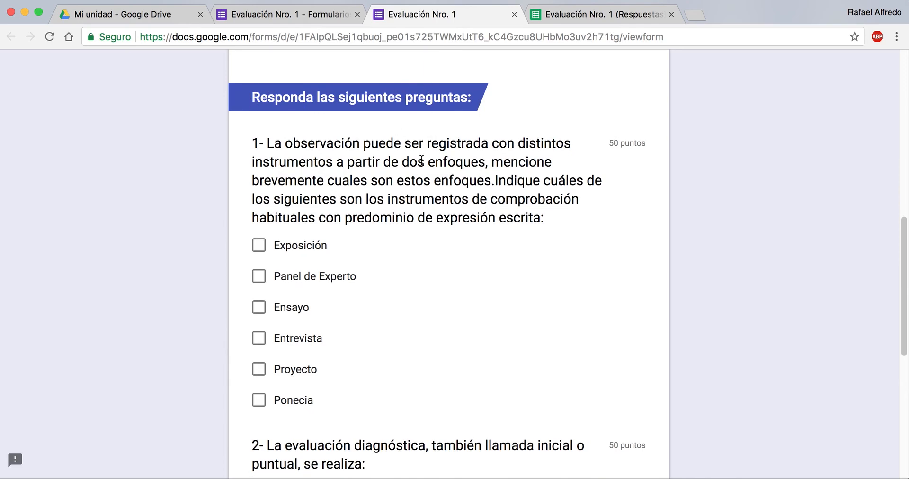
{"action": "scroll", "coordinate": [422, 156], "scroll_direction": "down", "scroll_amount": 8}
{"action": "scroll", "coordinate": [422, 161], "scroll_direction": "up", "scroll_amount": 6}
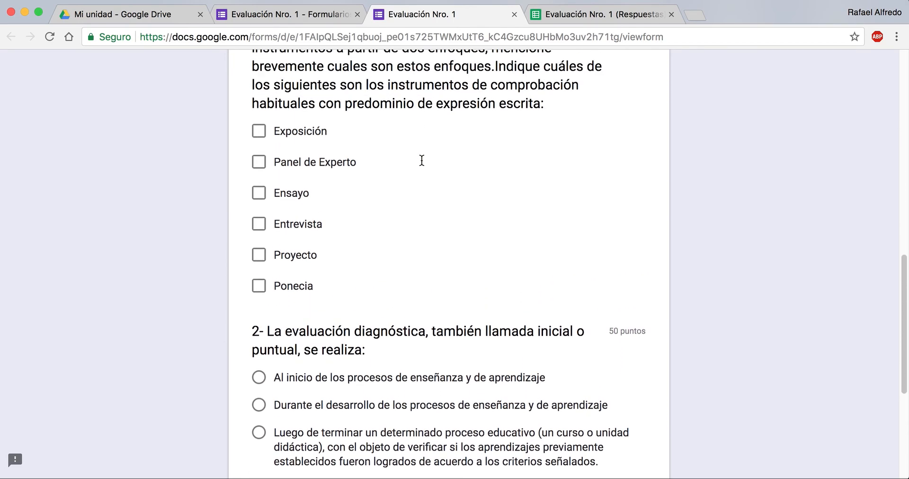
{"action": "scroll", "coordinate": [422, 160], "scroll_direction": "down", "scroll_amount": 1}
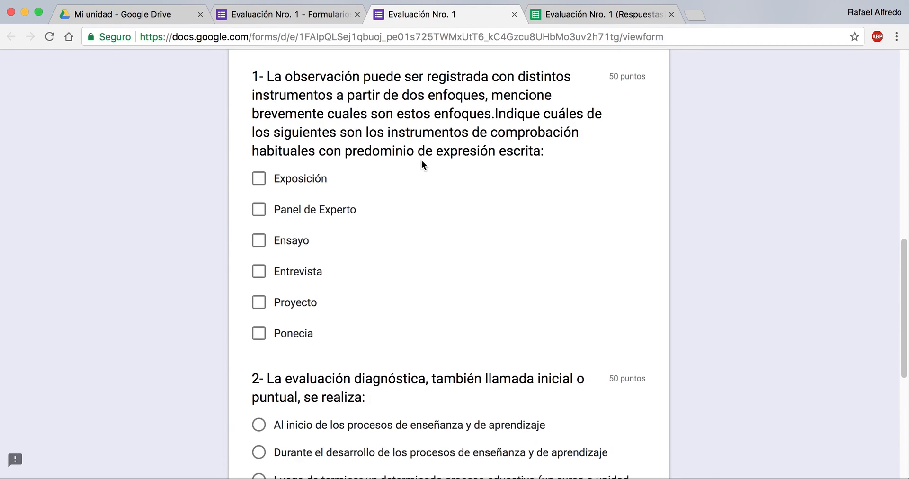
Step: Answer question 1 with Exposición and Ensayo and question 2 with "Al inicio de los procesos de enseñanza y de aprendizaje", and try to submit
{"action": "left_click", "coordinate": [260, 183]}
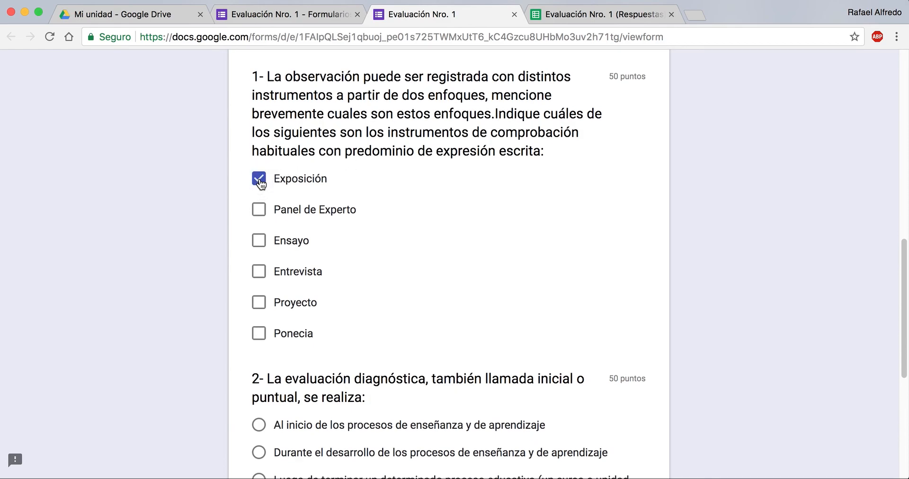
{"action": "left_click", "coordinate": [258, 246]}
{"action": "scroll", "coordinate": [341, 206], "scroll_direction": "down", "scroll_amount": 3}
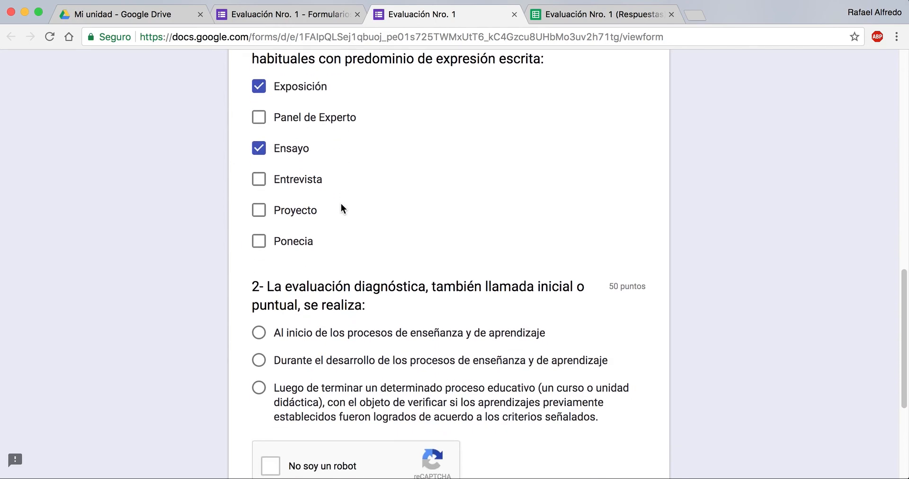
{"action": "left_click", "coordinate": [265, 337]}
{"action": "scroll", "coordinate": [264, 334], "scroll_direction": "down", "scroll_amount": 5}
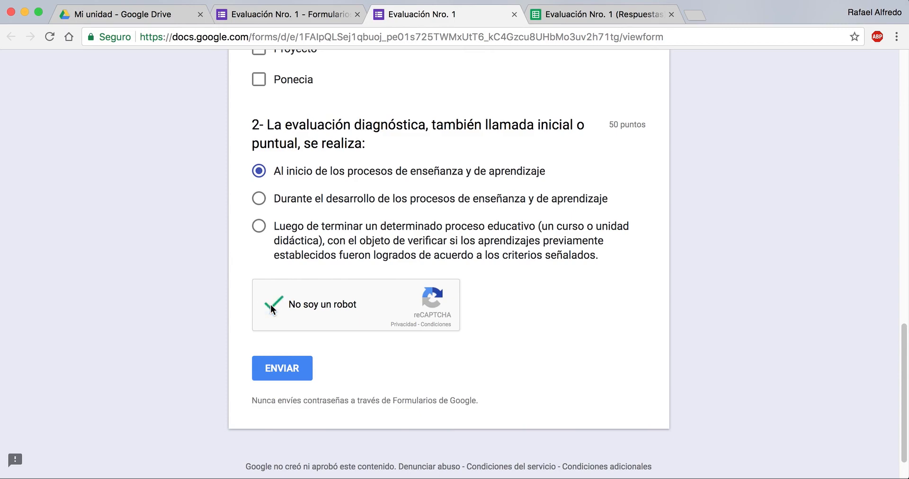
{"action": "left_click", "coordinate": [299, 376]}
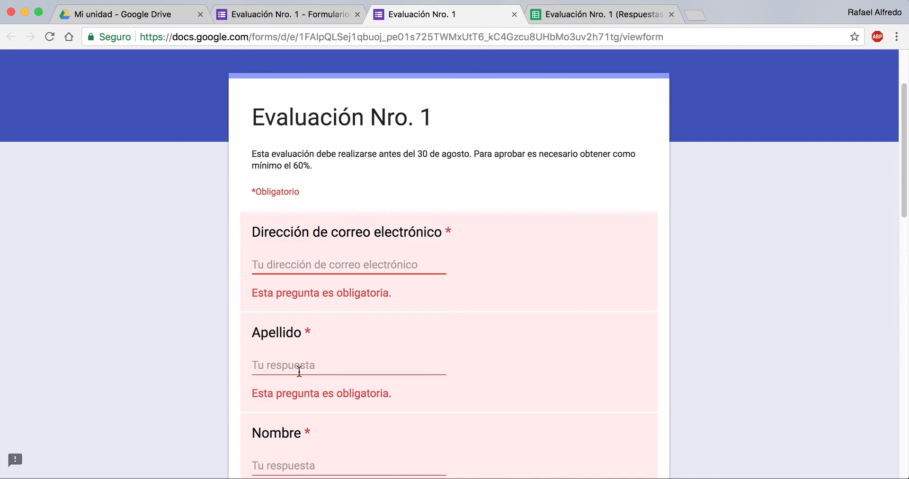
Step: Fill in the required "Dirección de correo electrónico" field with the respondent's e-mail address
{"action": "left_click", "coordinate": [388, 256]}
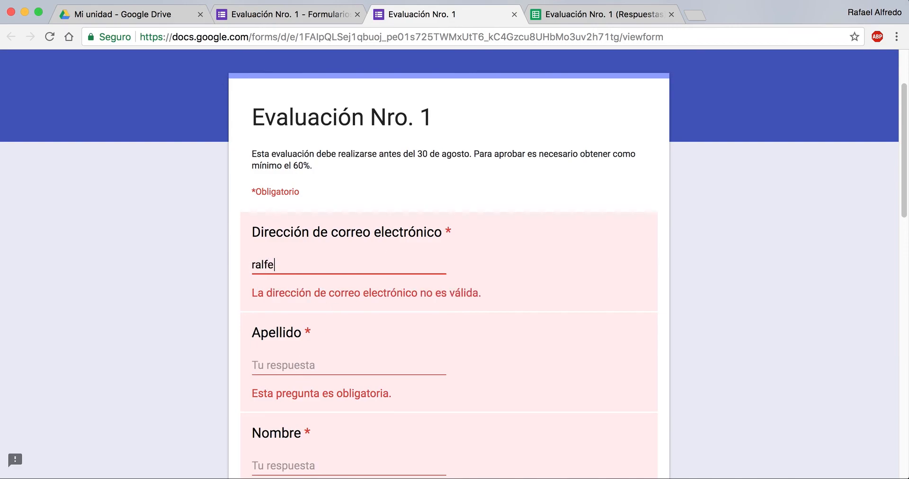
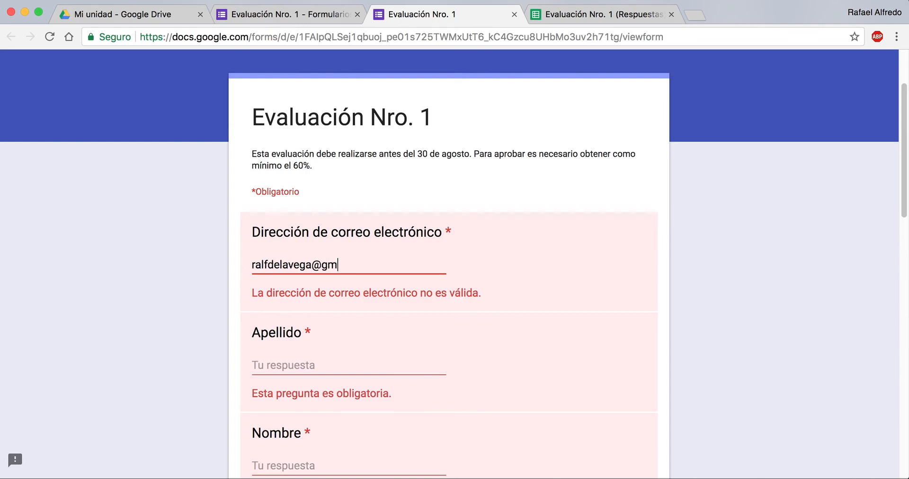
{"action": "type", "text": ",co"}
{"action": "key", "text": "BackSpace"}
{"action": "key", "text": "BackSpace"}
{"action": "type", "text": "com"}
{"action": "key", "text": "Tab"}
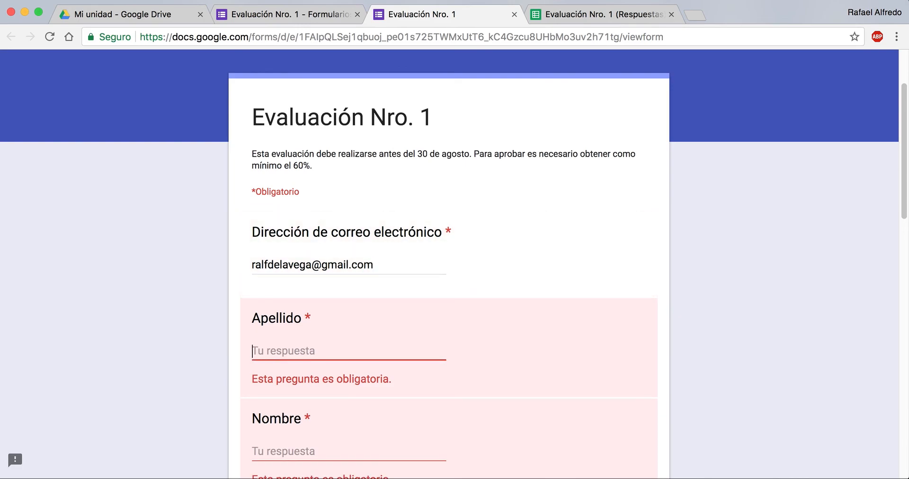
Step: Fill in the required Apellido and Nombre fields with the respondent's surname and first name
{"action": "type", "text": "DE la"}
{"action": "key", "text": "BackSpace"}
{"action": "key", "text": "BackSpace"}
{"action": "key", "text": "BackSpace"}
{"action": "key", "text": "BackSpace"}
{"action": "key", "text": "BackSpace"}
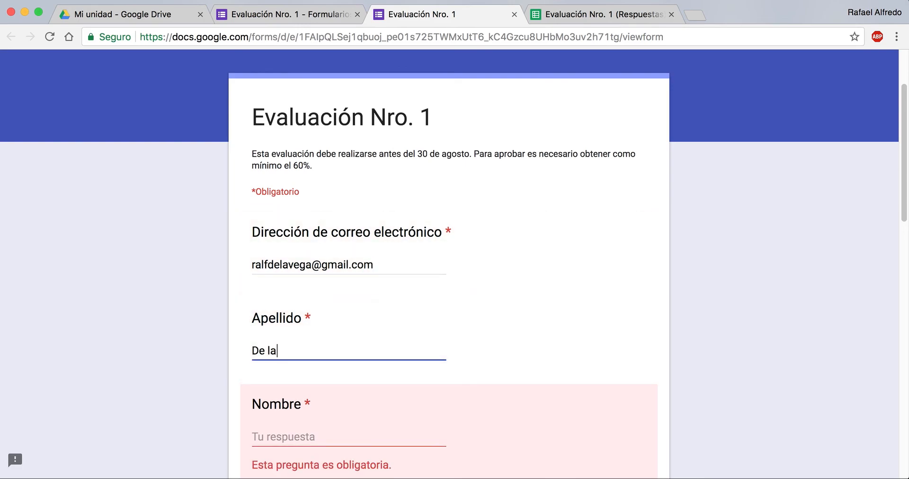
{"action": "key", "text": "Tab"}
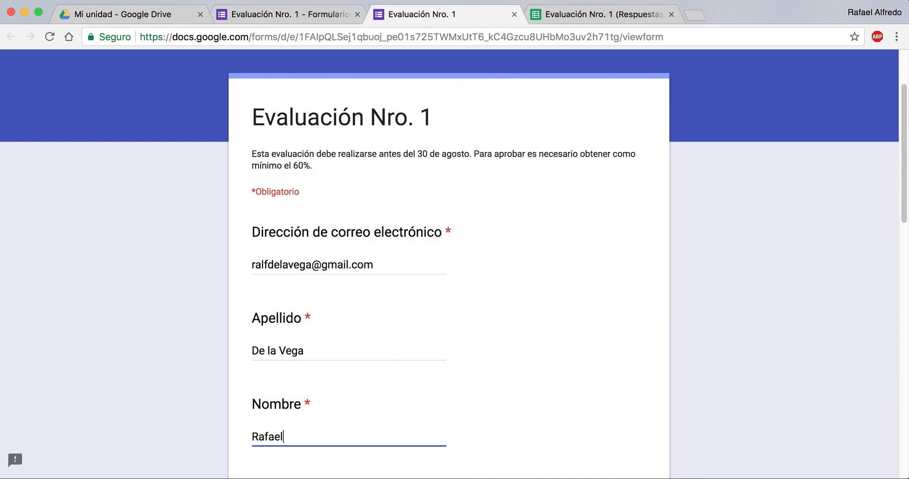
Step: Submit the completed quiz response
{"action": "scroll", "coordinate": [455, 261], "scroll_direction": "down", "scroll_amount": 5}
{"action": "scroll", "coordinate": [438, 271], "scroll_direction": "down", "scroll_amount": 10}
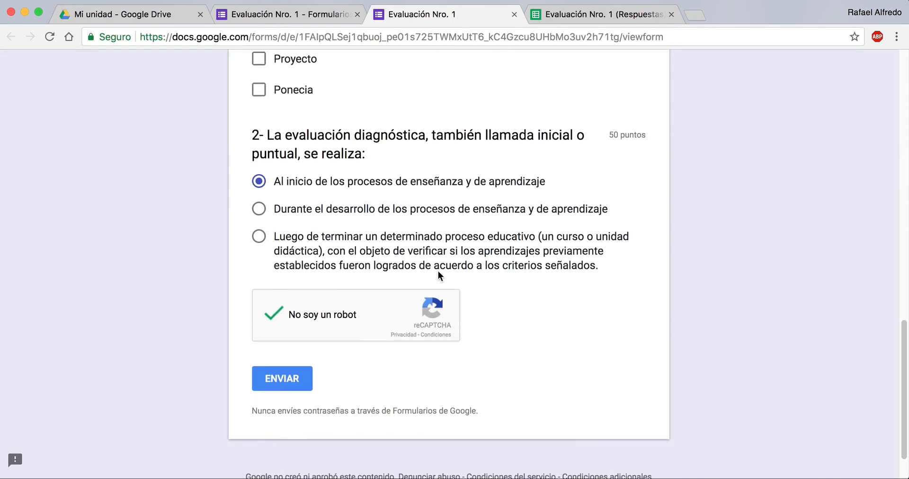
{"action": "left_click", "coordinate": [294, 374]}
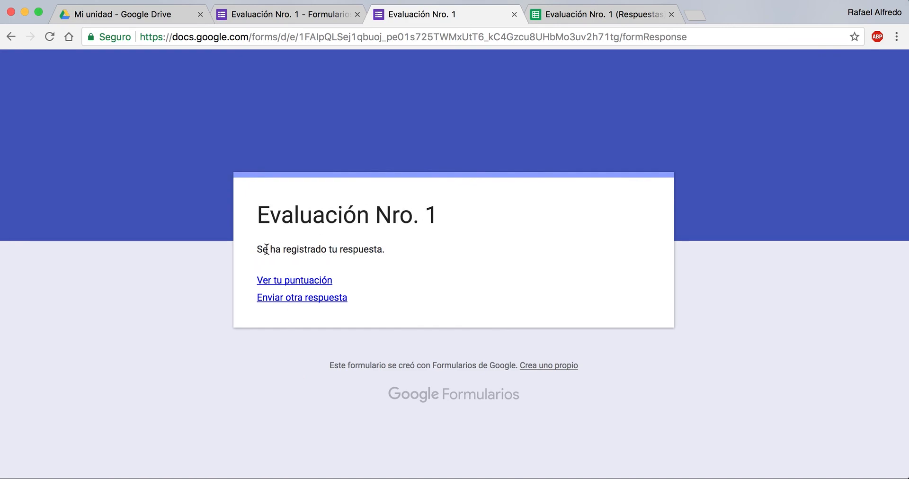
Step: Open the submitted response's score and review the total points, the marking of each question, the correct answers and the feedback
{"action": "left_click", "coordinate": [312, 282]}
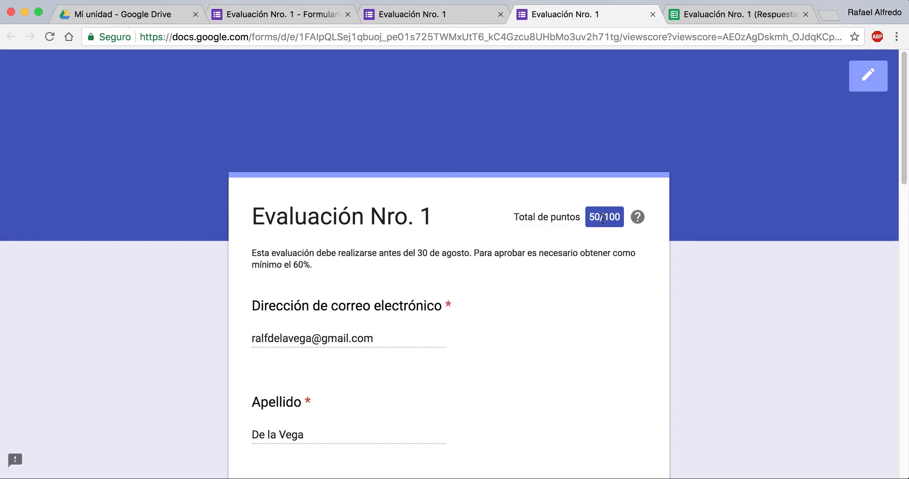
{"action": "scroll", "coordinate": [603, 218], "scroll_direction": "down", "scroll_amount": 5}
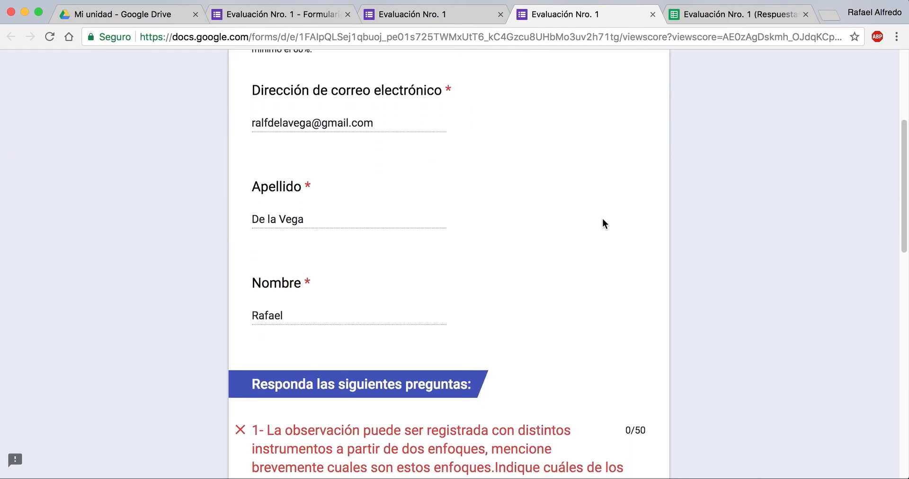
{"action": "scroll", "coordinate": [603, 220], "scroll_direction": "down", "scroll_amount": 6}
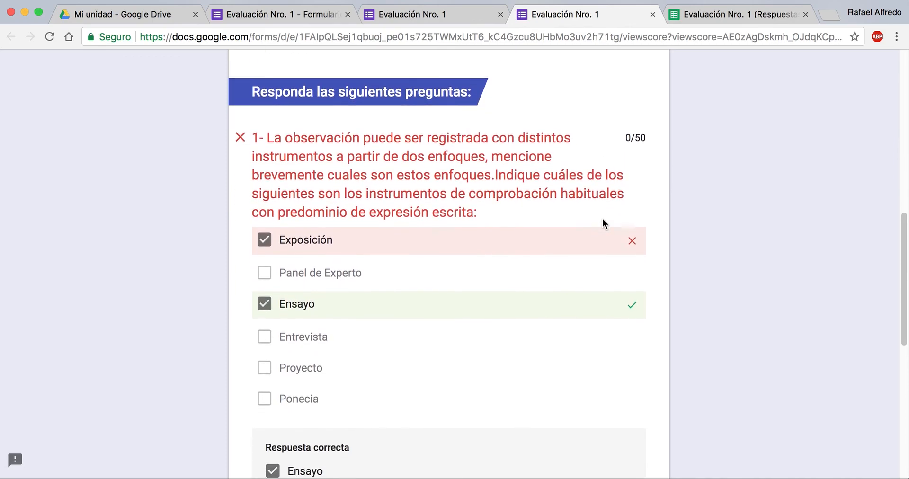
{"action": "scroll", "coordinate": [602, 223], "scroll_direction": "down", "scroll_amount": 1}
{"action": "scroll", "coordinate": [434, 194], "scroll_direction": "down", "scroll_amount": 1}
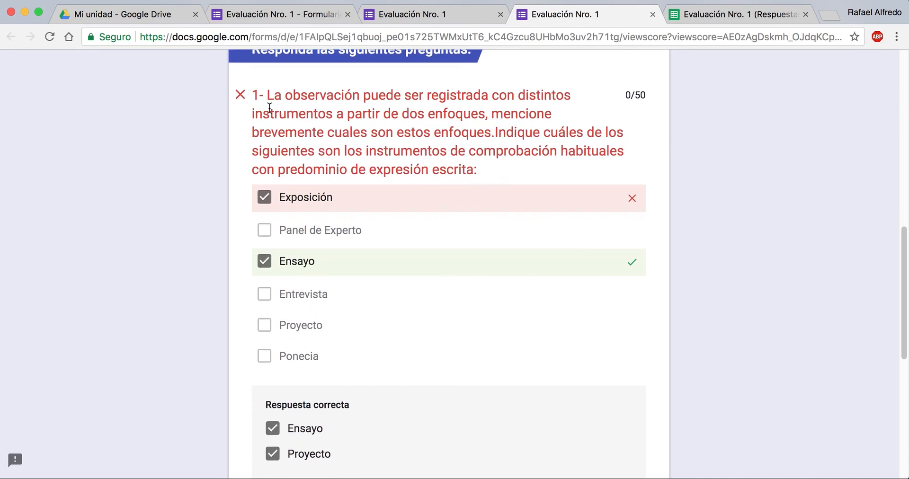
{"action": "scroll", "coordinate": [295, 198], "scroll_direction": "down", "scroll_amount": 5}
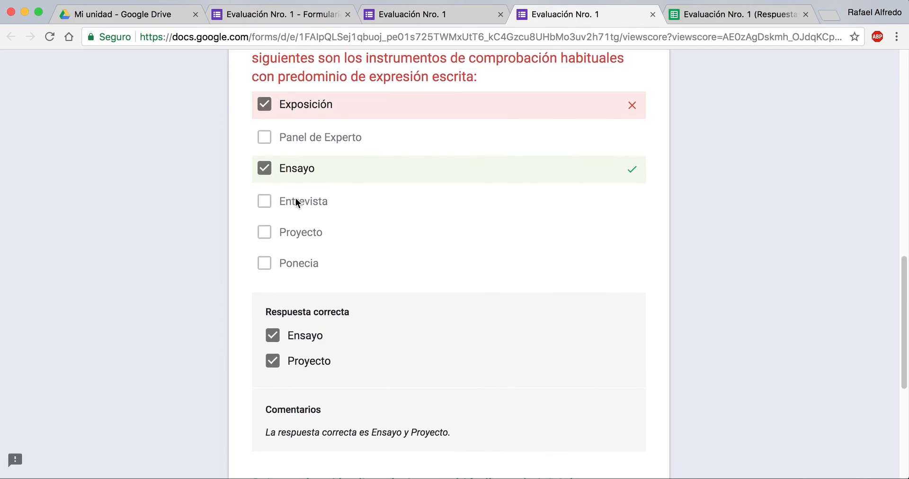
{"action": "left_click_drag", "start_coordinate": [265, 270], "coordinate": [539, 415]}
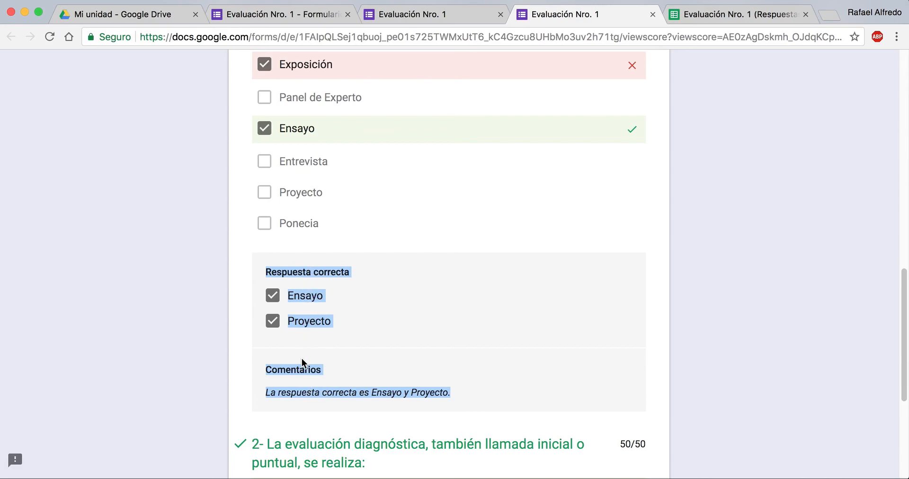
{"action": "scroll", "coordinate": [322, 367], "scroll_direction": "down", "scroll_amount": 9}
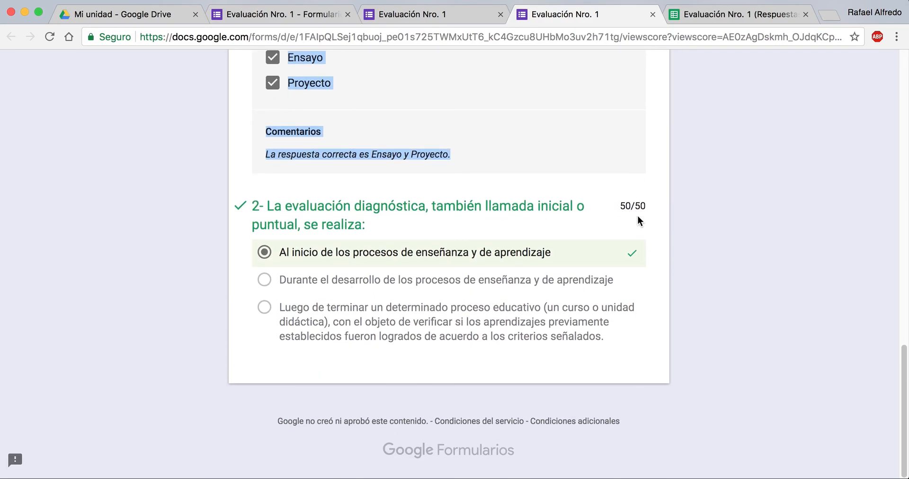
{"action": "scroll", "coordinate": [637, 215], "scroll_direction": "up", "scroll_amount": 9}
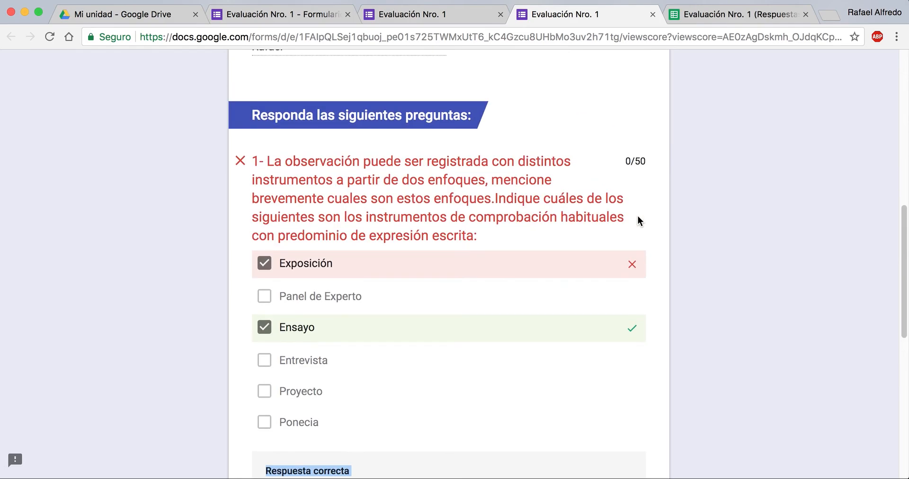
{"action": "scroll", "coordinate": [638, 217], "scroll_direction": "up", "scroll_amount": 2}
{"action": "scroll", "coordinate": [635, 214], "scroll_direction": "up", "scroll_amount": 9}
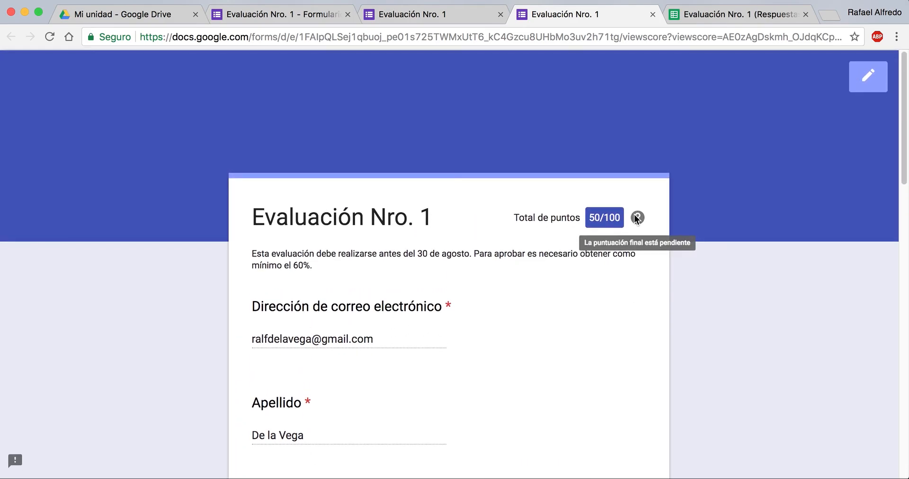
Step: Return to the form's response summary, dismiss the feature notice, and examine the statistics, points distribution, frequently missed questions and scores
{"action": "left_click", "coordinate": [286, 15]}
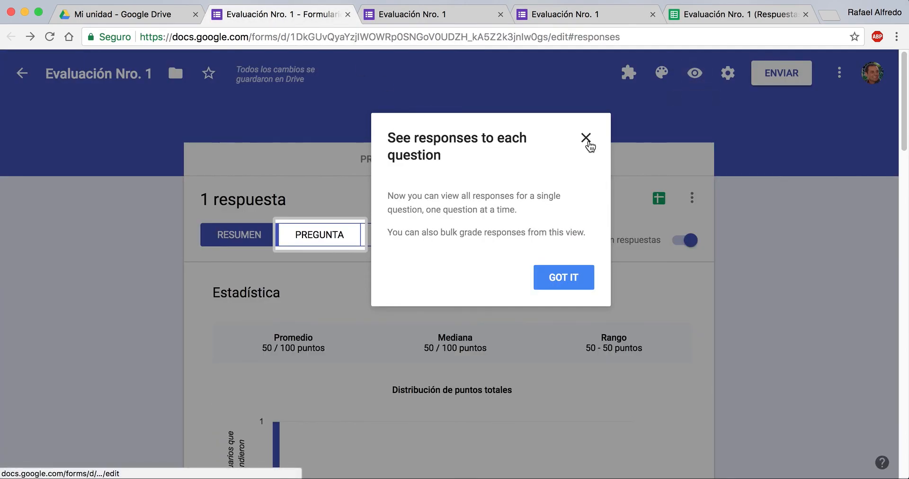
{"action": "left_click", "coordinate": [588, 142]}
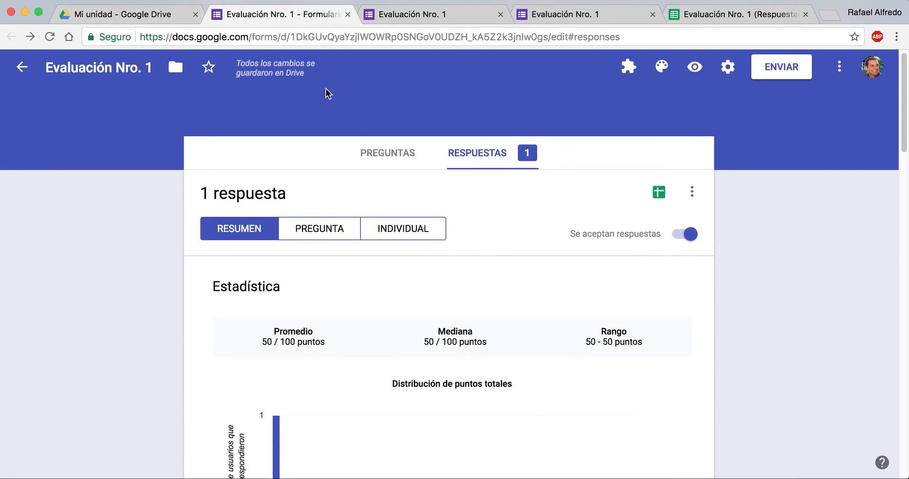
{"action": "scroll", "coordinate": [326, 89], "scroll_direction": "down", "scroll_amount": 3}
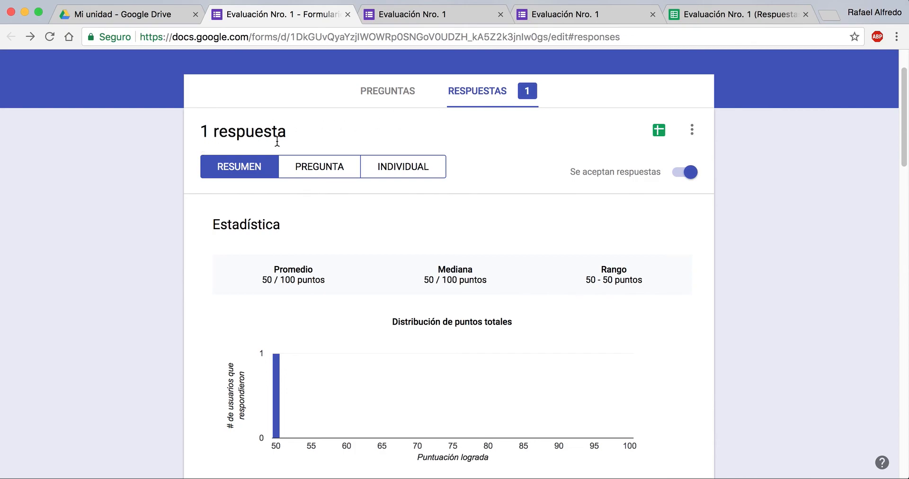
{"action": "scroll", "coordinate": [278, 141], "scroll_direction": "down", "scroll_amount": 4}
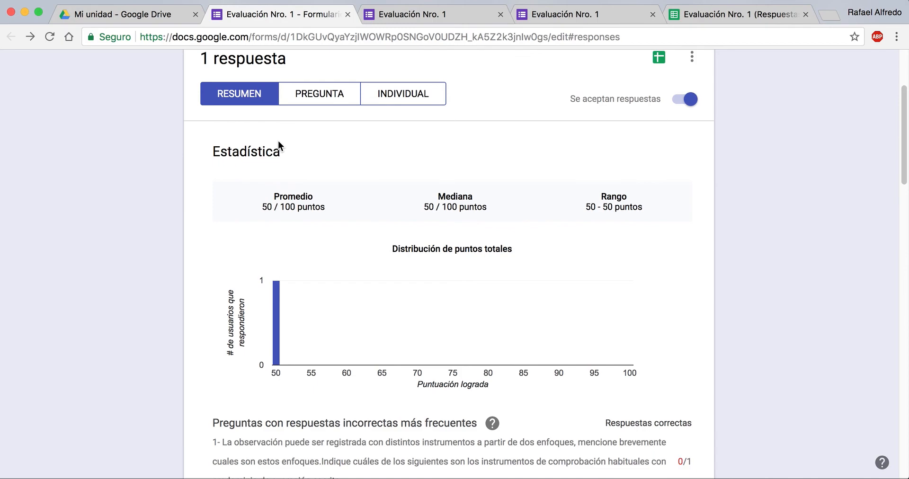
{"action": "scroll", "coordinate": [278, 140], "scroll_direction": "down", "scroll_amount": 1}
{"action": "scroll", "coordinate": [277, 140], "scroll_direction": "up", "scroll_amount": 1}
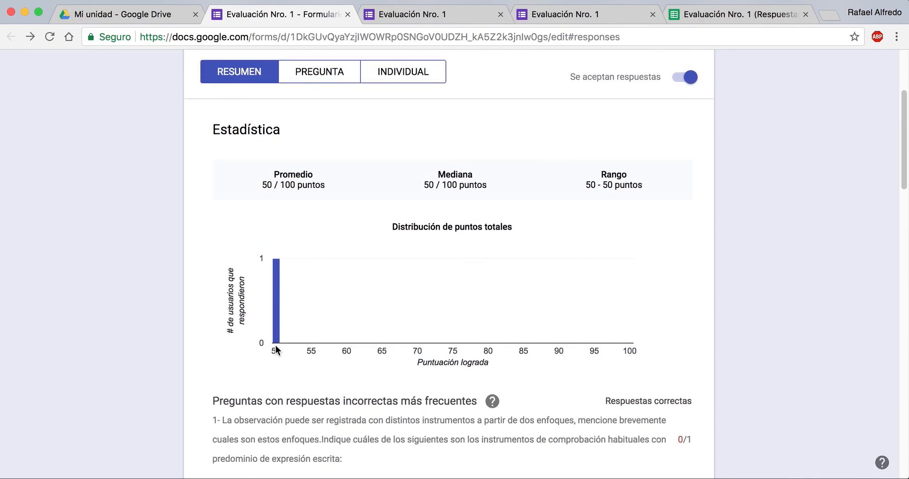
{"action": "mouse_move", "coordinate": [278, 340]}
{"action": "scroll", "coordinate": [277, 353], "scroll_direction": "down", "scroll_amount": 1}
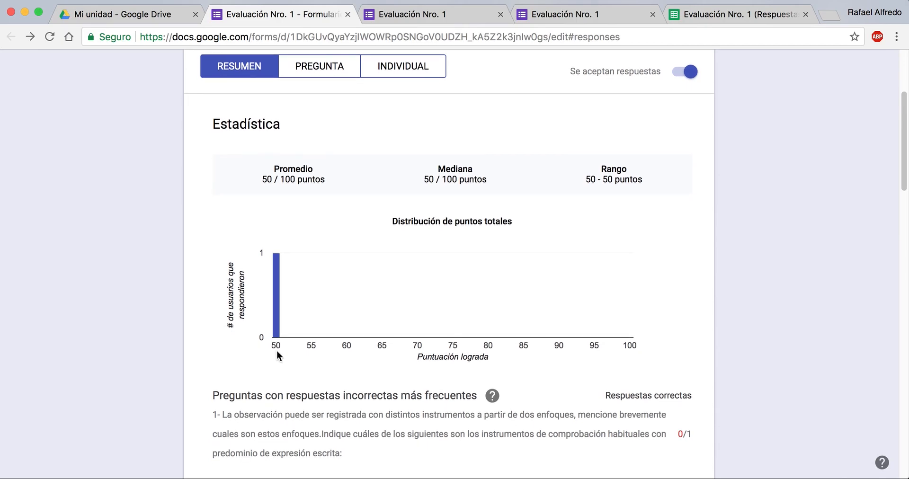
{"action": "scroll", "coordinate": [277, 353], "scroll_direction": "down", "scroll_amount": 5}
{"action": "scroll", "coordinate": [277, 351], "scroll_direction": "down", "scroll_amount": 5}
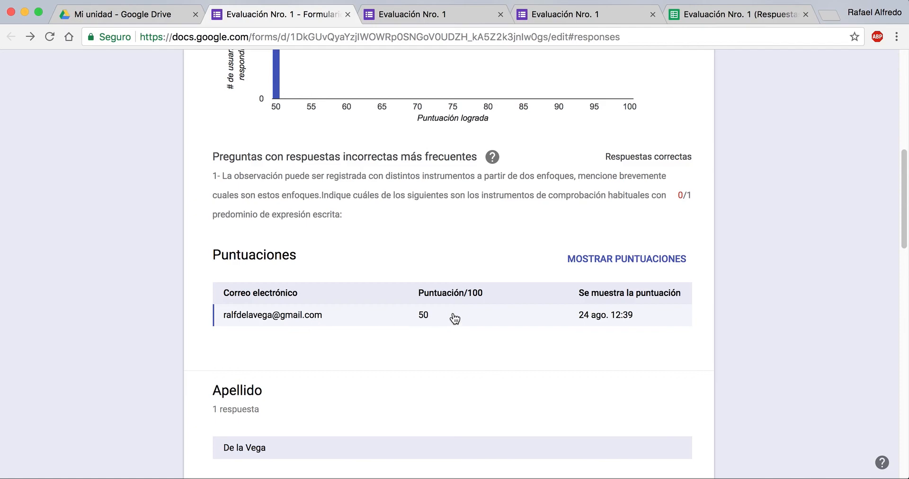
{"action": "scroll", "coordinate": [633, 325], "scroll_direction": "down", "scroll_amount": 7}
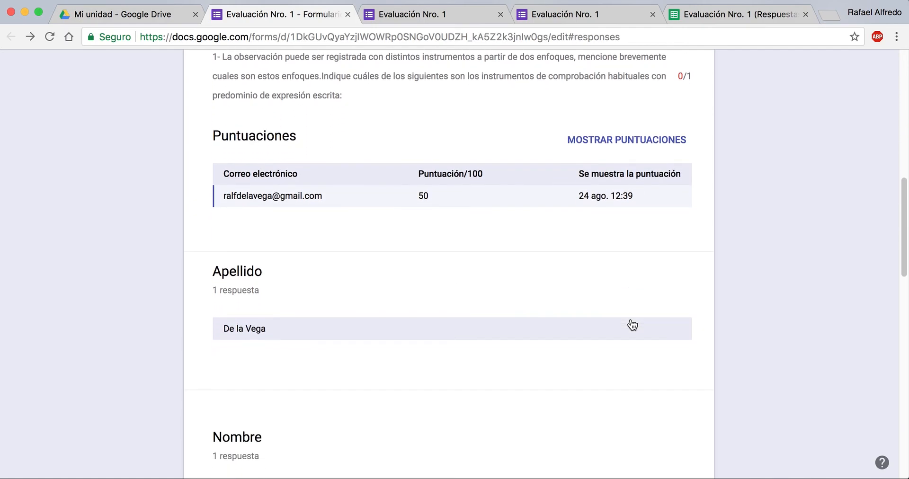
Step: Examine the answers and per-question response charts in the response summary, including correct and incorrect options for questions 1 and 2
{"action": "scroll", "coordinate": [359, 242], "scroll_direction": "down", "scroll_amount": 19}
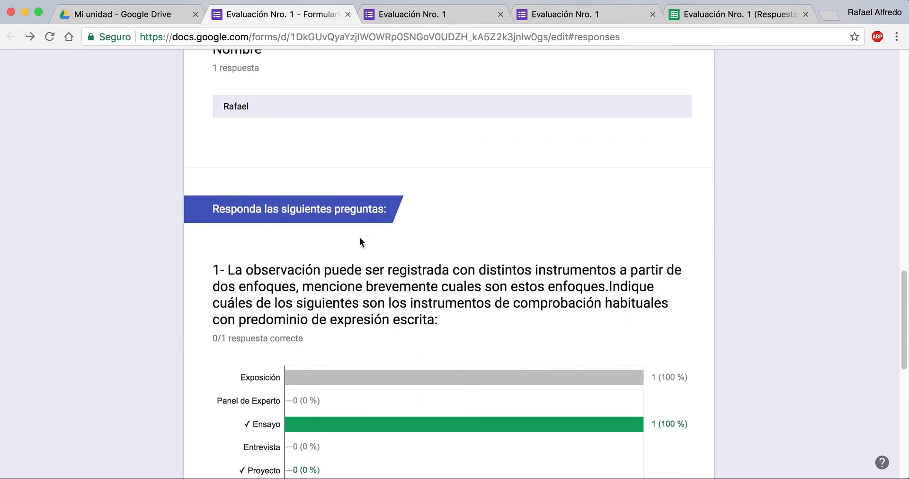
{"action": "scroll", "coordinate": [359, 238], "scroll_direction": "down", "scroll_amount": 3}
{"action": "scroll", "coordinate": [359, 238], "scroll_direction": "up", "scroll_amount": 3}
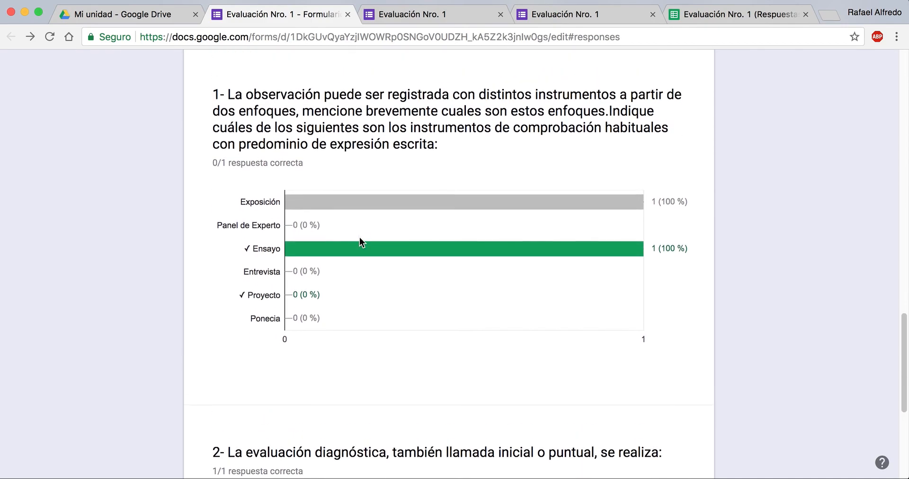
{"action": "scroll", "coordinate": [346, 194], "scroll_direction": "down", "scroll_amount": 1}
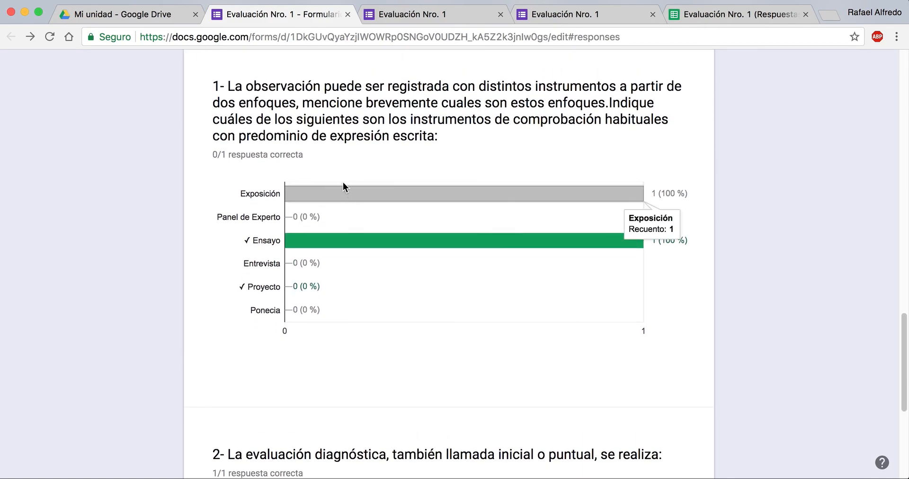
{"action": "scroll", "coordinate": [345, 183], "scroll_direction": "down", "scroll_amount": 12}
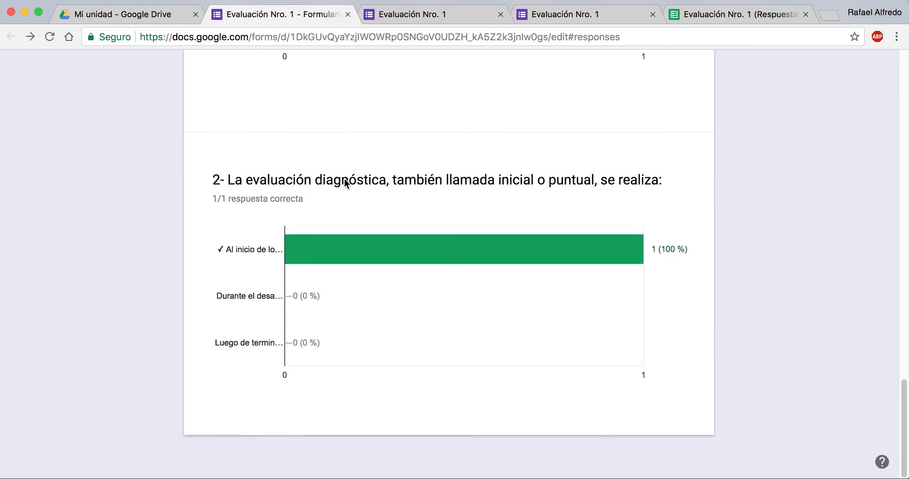
{"action": "scroll", "coordinate": [344, 183], "scroll_direction": "up", "scroll_amount": 1}
{"action": "scroll", "coordinate": [345, 184], "scroll_direction": "up", "scroll_amount": 20}
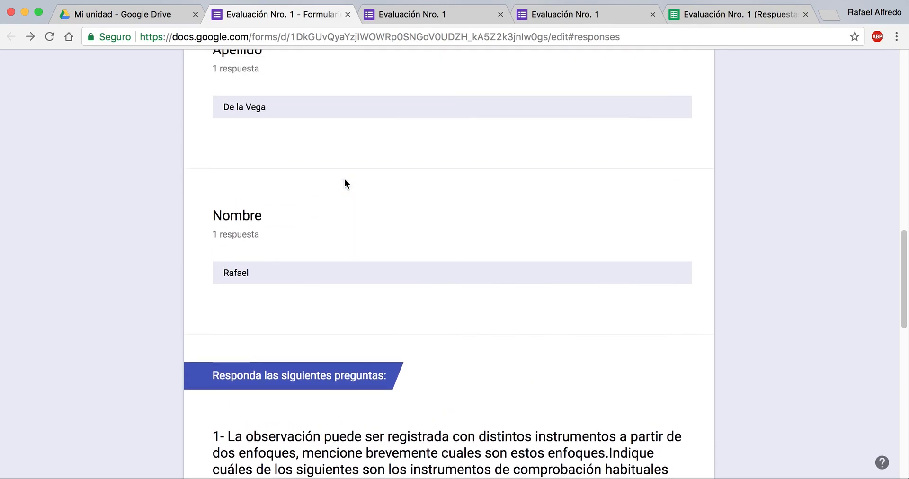
{"action": "scroll", "coordinate": [344, 184], "scroll_direction": "up", "scroll_amount": 16}
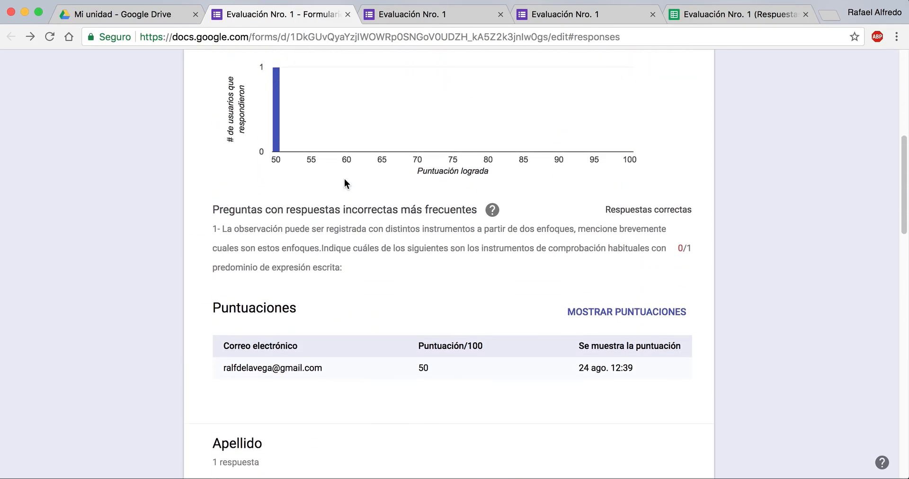
{"action": "scroll", "coordinate": [344, 181], "scroll_direction": "up", "scroll_amount": 8}
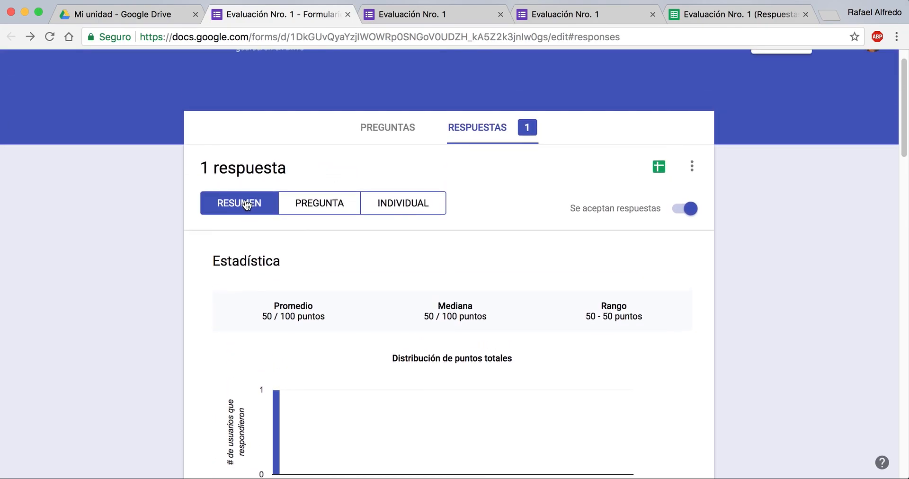
Step: View the responses by question, advance to question 3 of 4, and review its marked answers, missing answers, feedback and points
{"action": "left_click", "coordinate": [326, 209]}
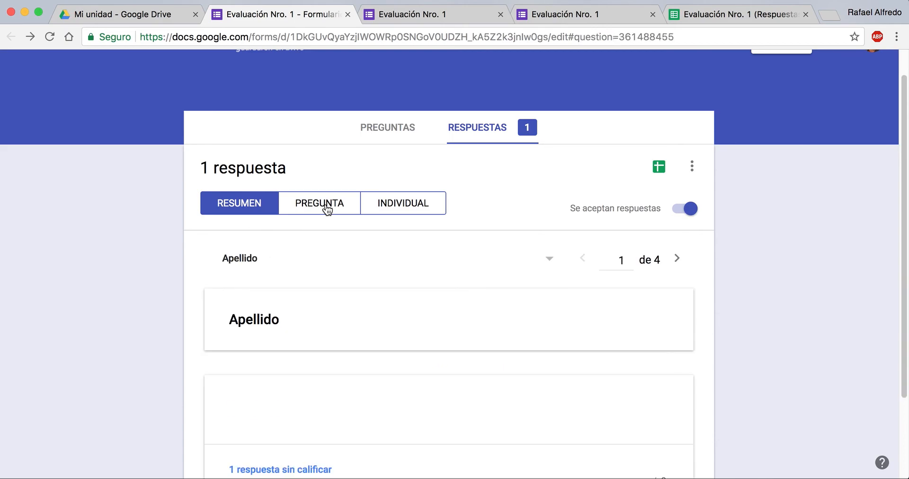
{"action": "scroll", "coordinate": [327, 210], "scroll_direction": "down", "scroll_amount": 4}
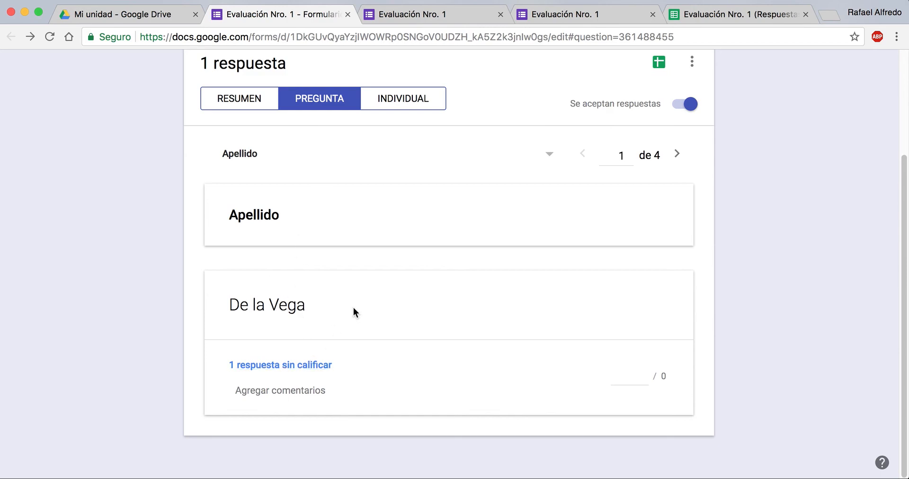
{"action": "left_click", "coordinate": [677, 154]}
{"action": "left_click", "coordinate": [677, 155]}
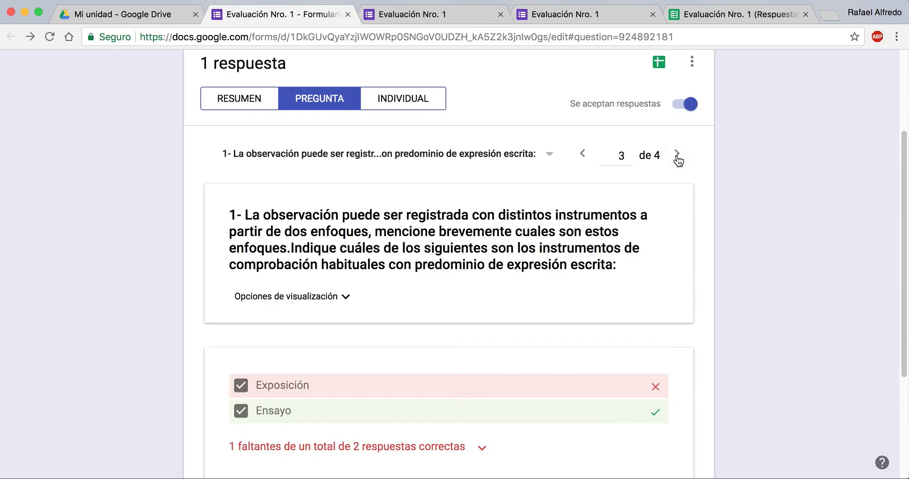
{"action": "scroll", "coordinate": [678, 160], "scroll_direction": "down", "scroll_amount": 3}
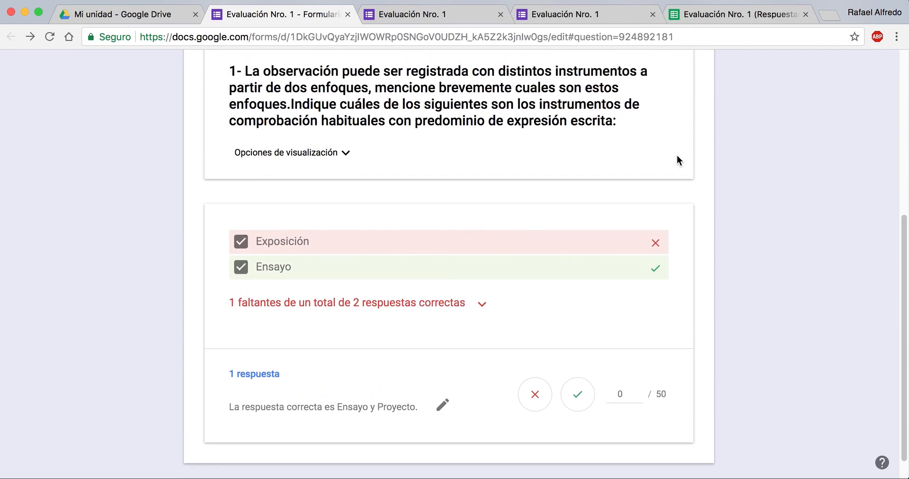
{"action": "scroll", "coordinate": [677, 155], "scroll_direction": "up", "scroll_amount": 4}
{"action": "scroll", "coordinate": [677, 155], "scroll_direction": "up", "scroll_amount": 1}
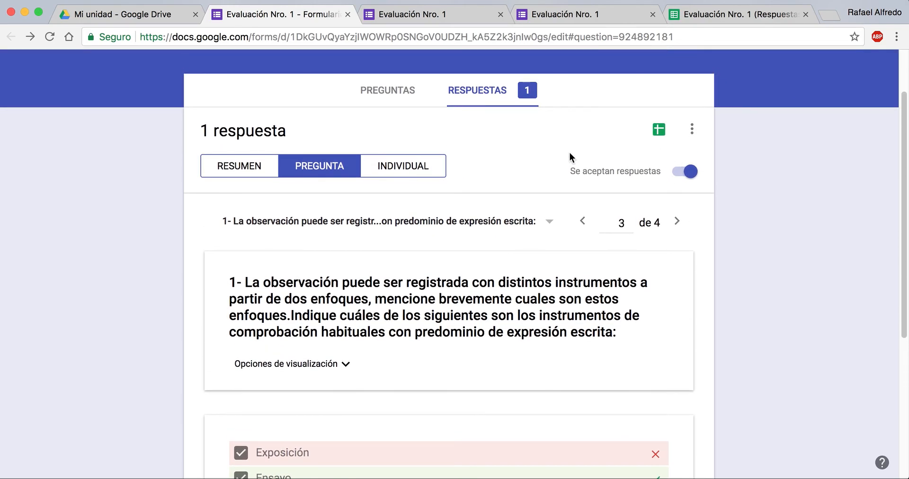
Step: Open the individual response view and examine the respondent's total score, the marking of each question and the feedback
{"action": "left_click", "coordinate": [426, 169]}
{"action": "scroll", "coordinate": [426, 169], "scroll_direction": "down", "scroll_amount": 7}
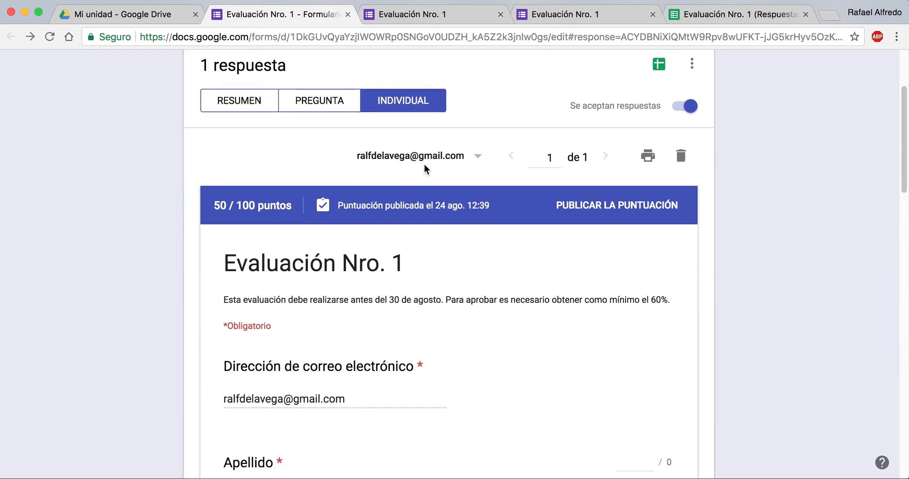
{"action": "scroll", "coordinate": [425, 166], "scroll_direction": "down", "scroll_amount": 20}
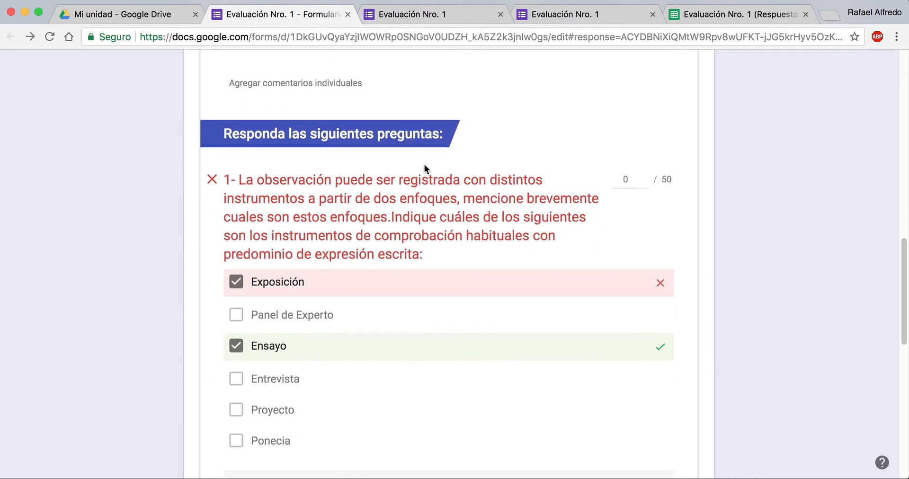
{"action": "scroll", "coordinate": [424, 167], "scroll_direction": "up", "scroll_amount": 4}
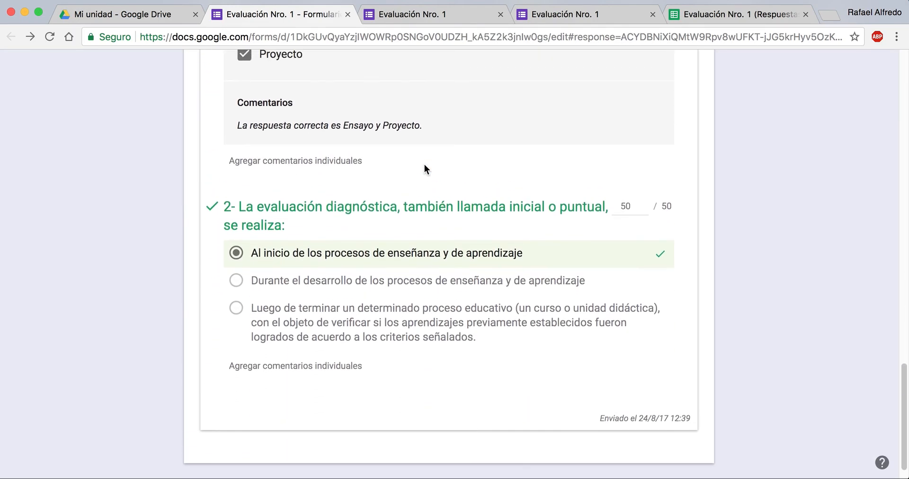
{"action": "scroll", "coordinate": [425, 167], "scroll_direction": "up", "scroll_amount": 17}
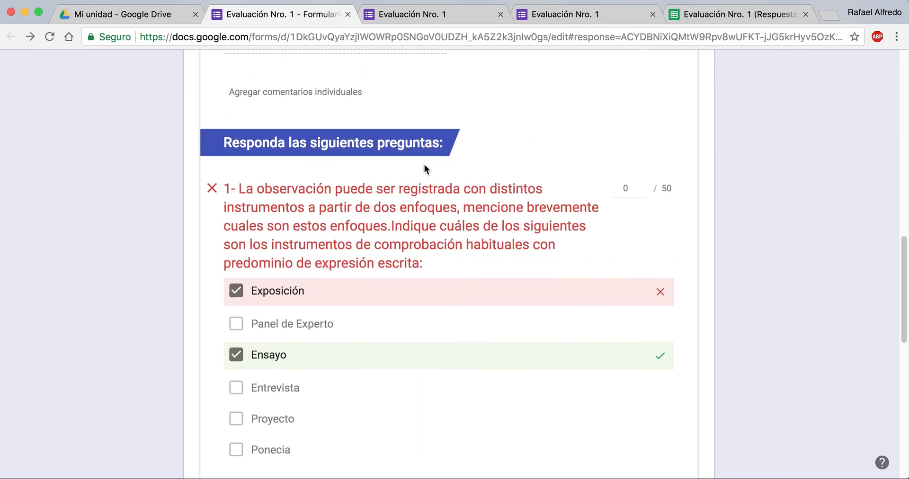
{"action": "scroll", "coordinate": [425, 169], "scroll_direction": "up", "scroll_amount": 5}
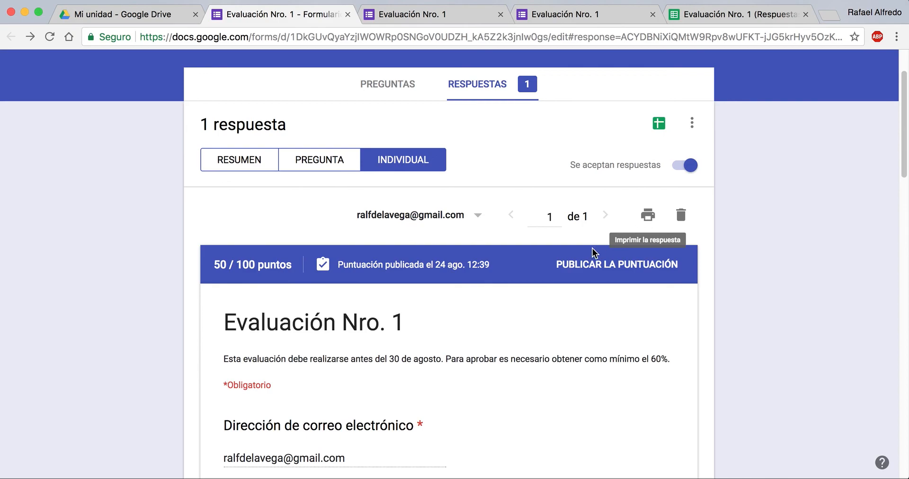
Step: Check the submission date and time at the end of the individual response, and return to the response summary
{"action": "scroll", "coordinate": [586, 243], "scroll_direction": "down", "scroll_amount": 10}
{"action": "scroll", "coordinate": [586, 244], "scroll_direction": "down", "scroll_amount": 9}
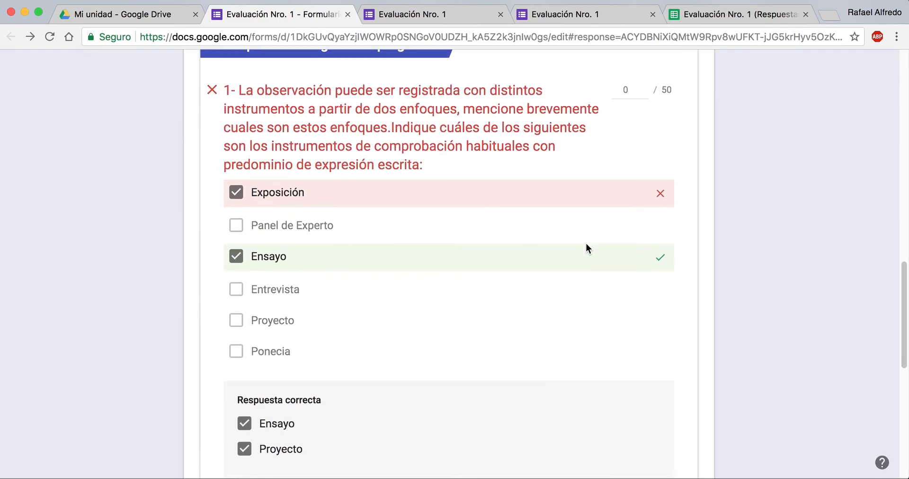
{"action": "left_click_drag", "start_coordinate": [596, 394], "coordinate": [689, 395]}
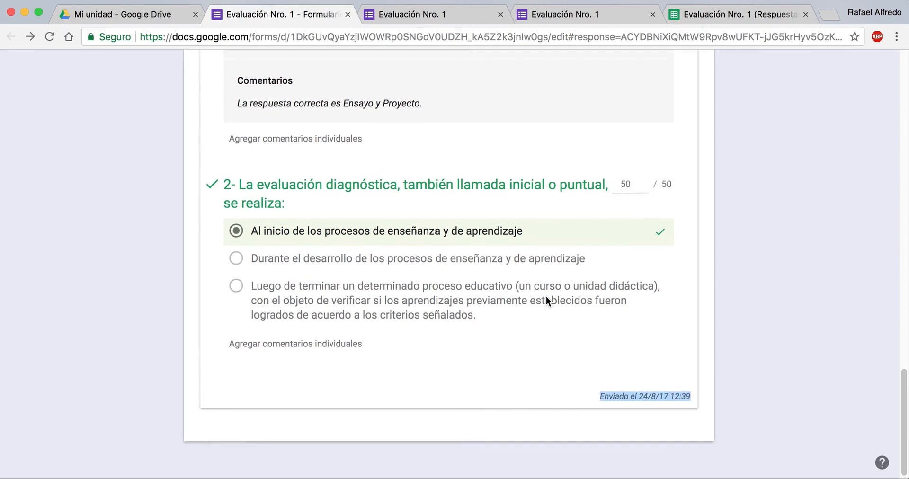
{"action": "scroll", "coordinate": [546, 296], "scroll_direction": "up", "scroll_amount": 20}
{"action": "scroll", "coordinate": [546, 297], "scroll_direction": "up", "scroll_amount": 3}
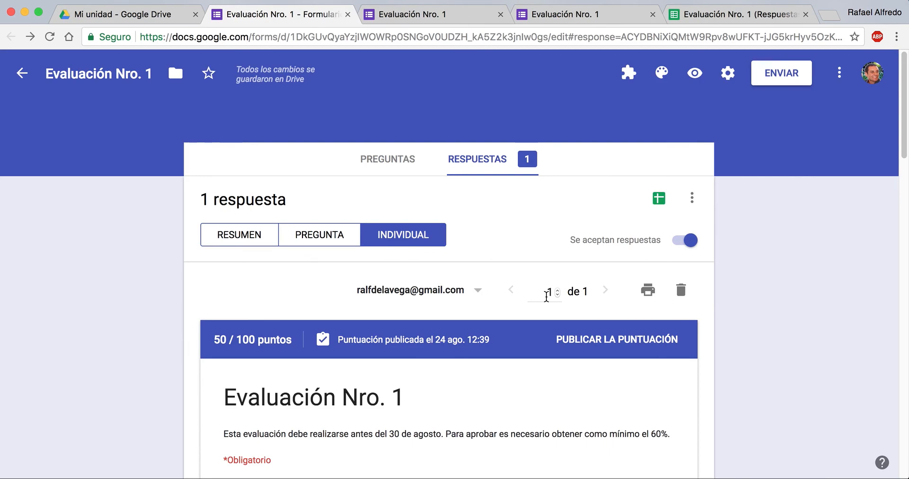
{"action": "left_click", "coordinate": [339, 245]}
{"action": "left_click", "coordinate": [251, 243]}
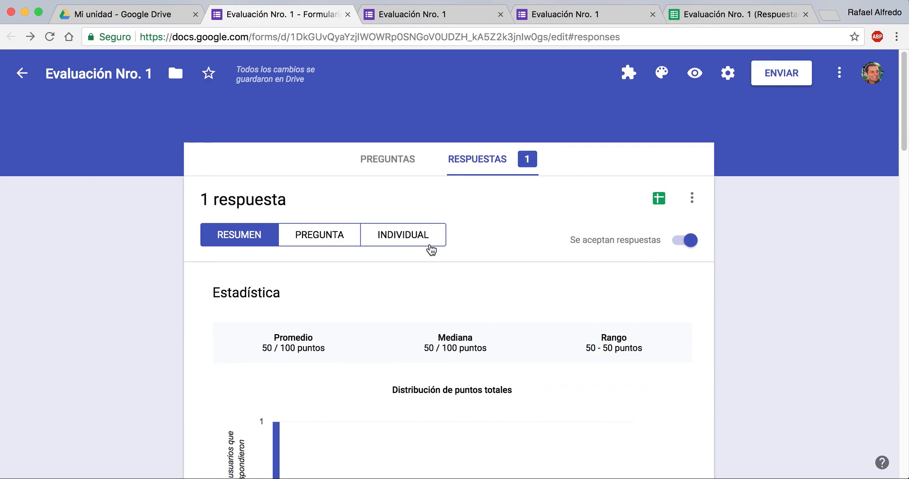
Step: Return to the form's questions, open the send options, and review the email recipient, subject, message and form inclusion settings
{"action": "left_click", "coordinate": [398, 163]}
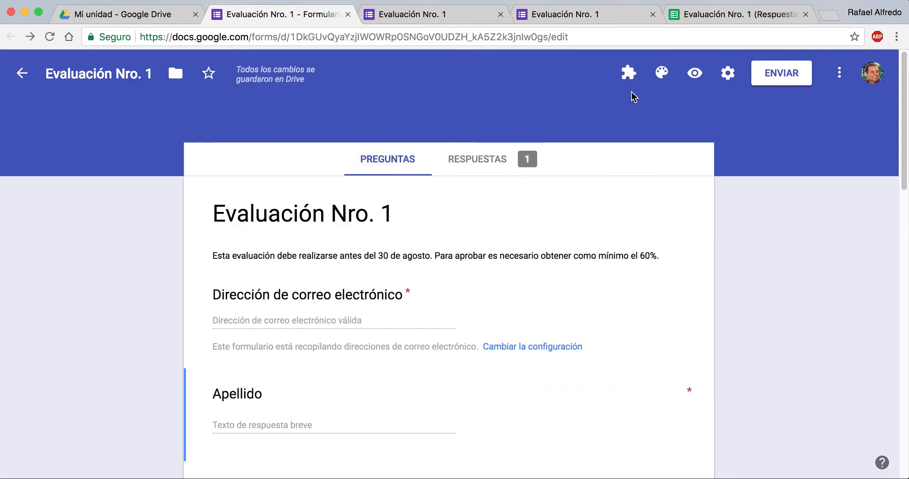
{"action": "left_click", "coordinate": [768, 84]}
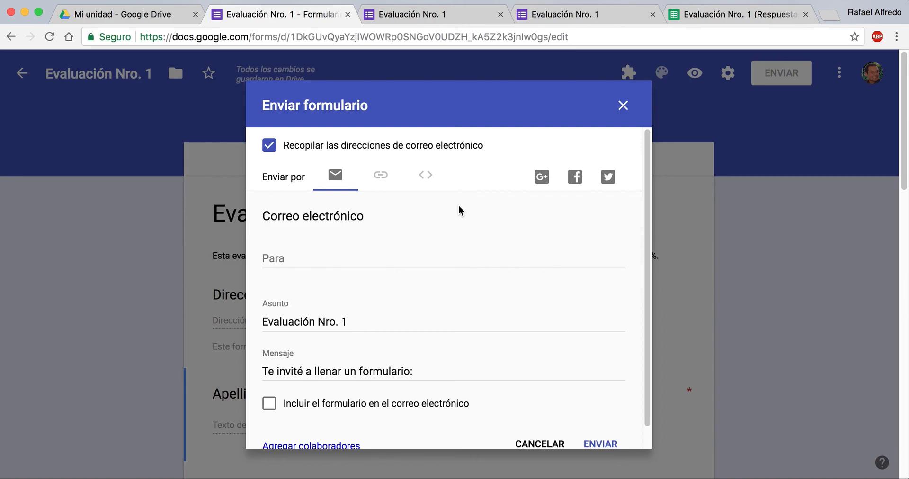
{"action": "scroll", "coordinate": [458, 206], "scroll_direction": "down", "scroll_amount": 1}
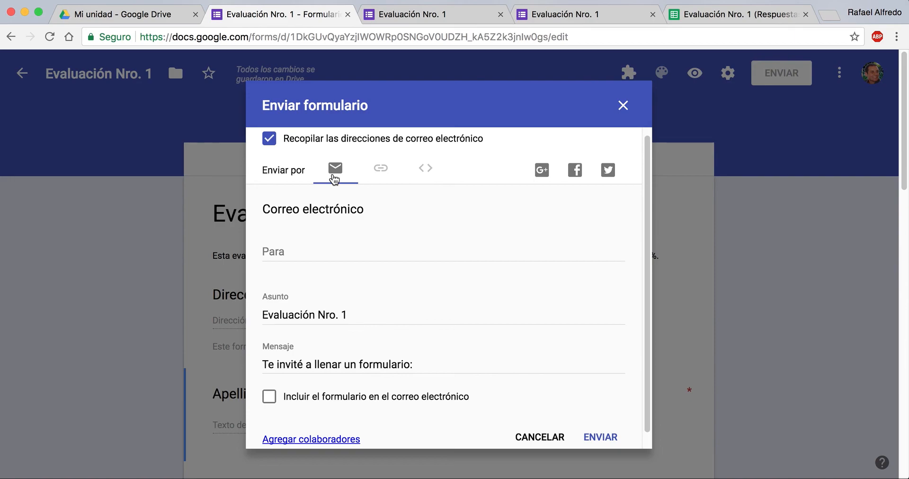
{"action": "left_click", "coordinate": [296, 249]}
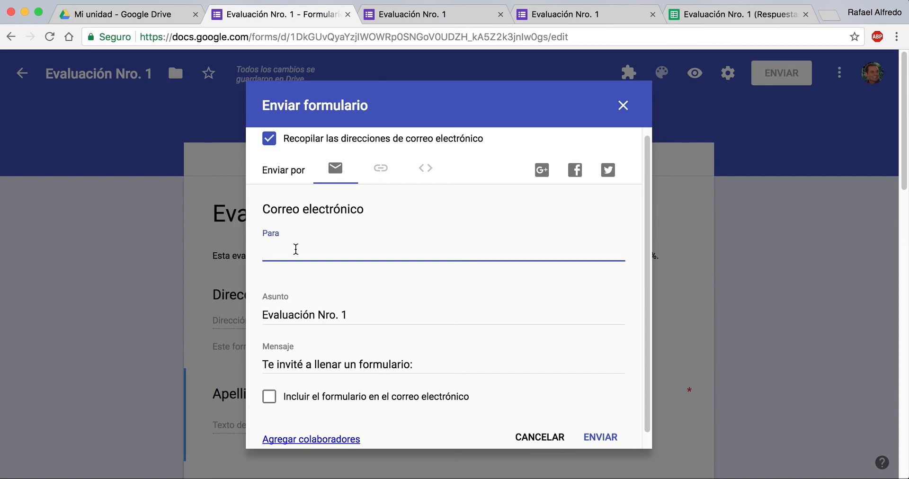
{"action": "scroll", "coordinate": [295, 249], "scroll_direction": "down", "scroll_amount": 1}
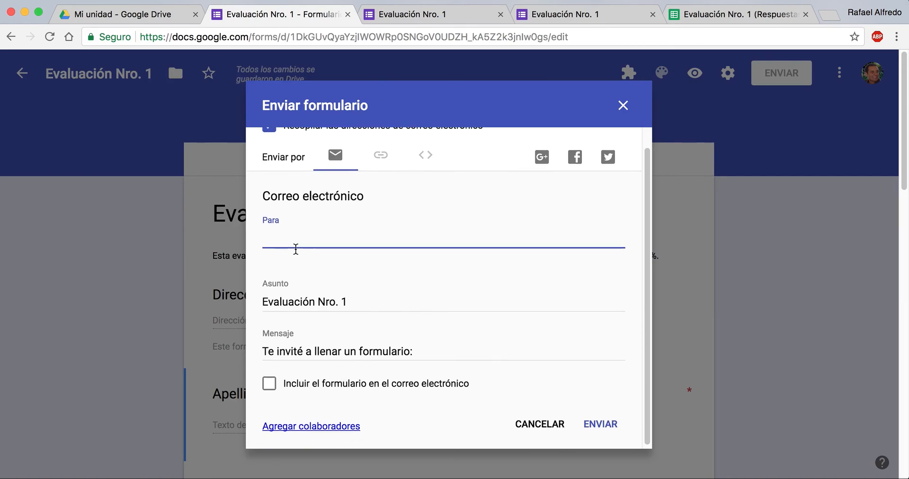
{"action": "scroll", "coordinate": [295, 249], "scroll_direction": "up", "scroll_amount": 1}
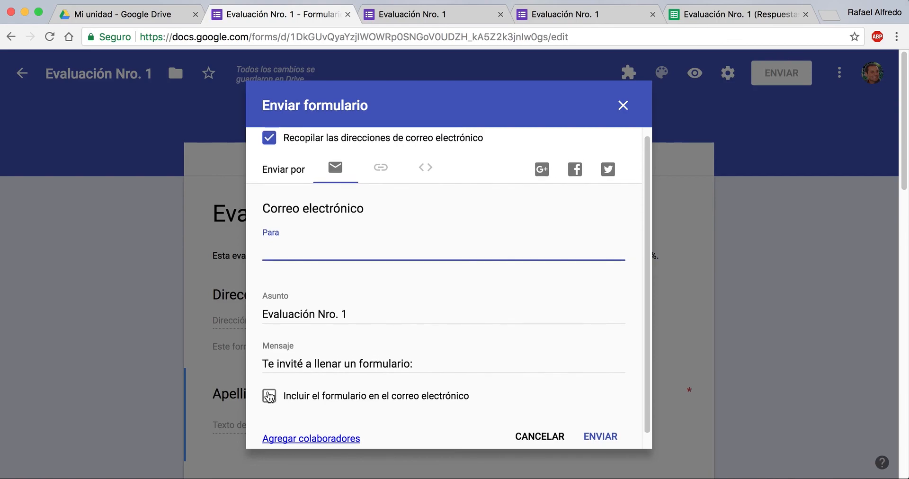
{"action": "scroll", "coordinate": [269, 395], "scroll_direction": "up", "scroll_amount": 1}
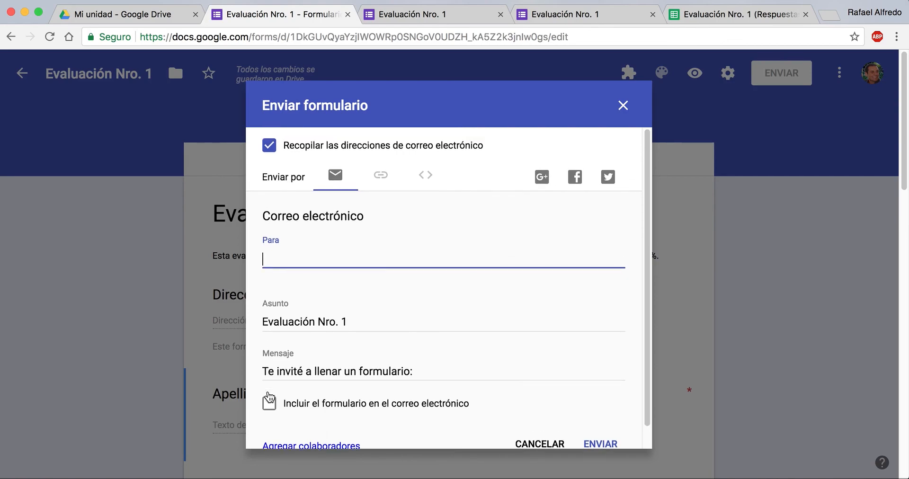
Step: Switch the sending method to a link and copy the form's unshortened URL
{"action": "left_click", "coordinate": [385, 179]}
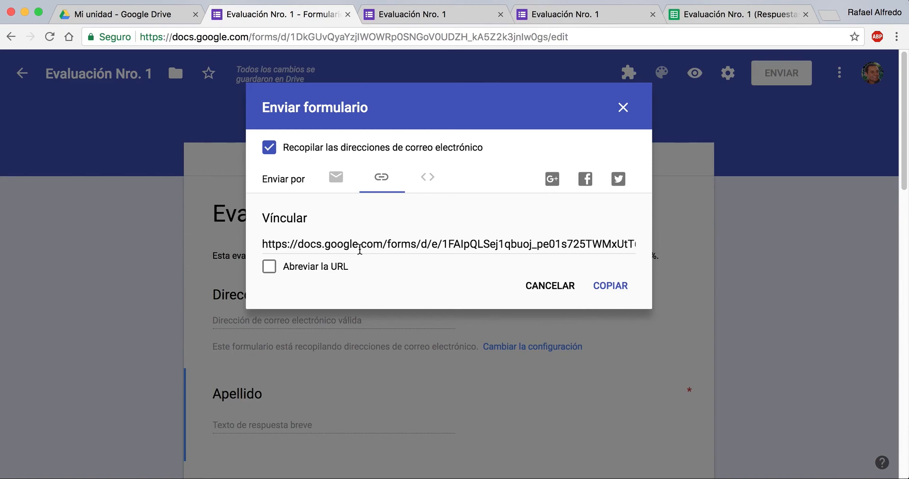
{"action": "left_click", "coordinate": [611, 287]}
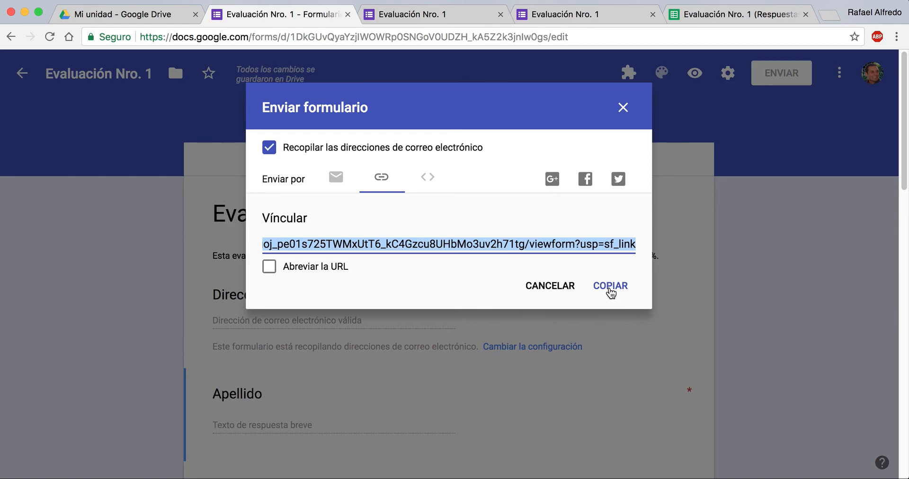
Step: View the HTML embed code and its dimensions, switch back to the email method, and close the send form dialog
{"action": "left_click", "coordinate": [430, 183]}
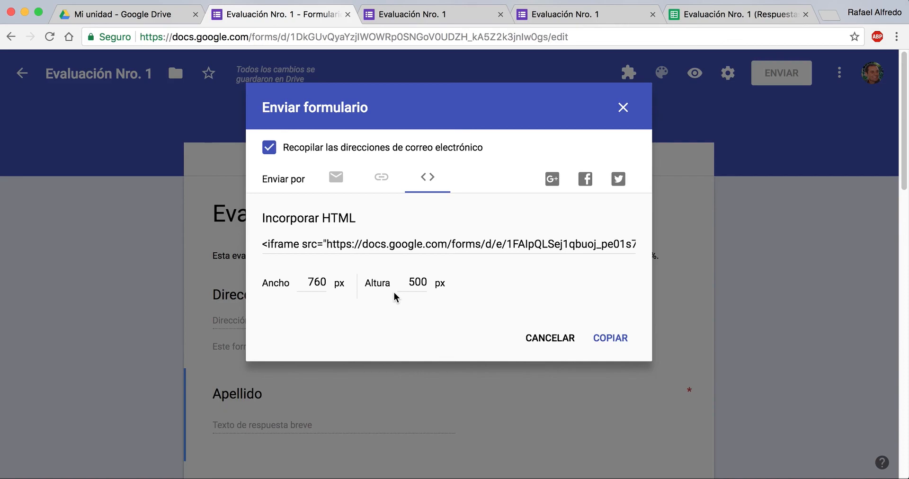
{"action": "left_click", "coordinate": [336, 180]}
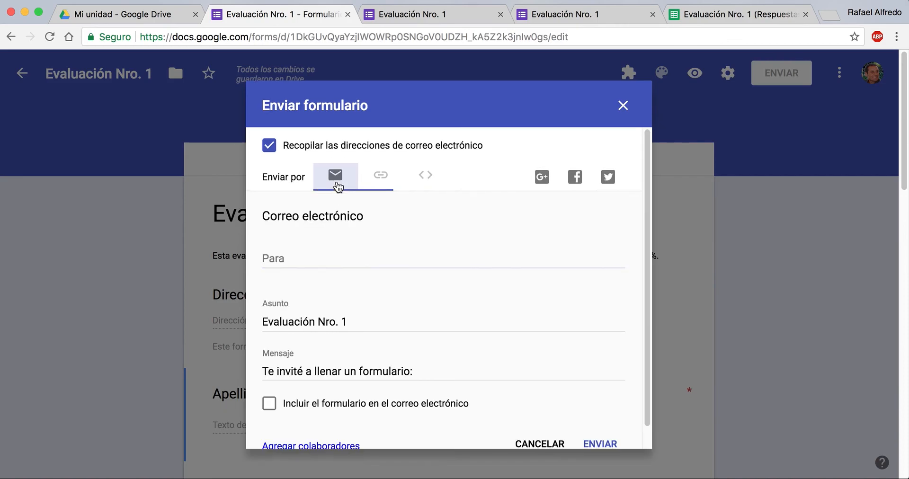
{"action": "left_click", "coordinate": [623, 106]}
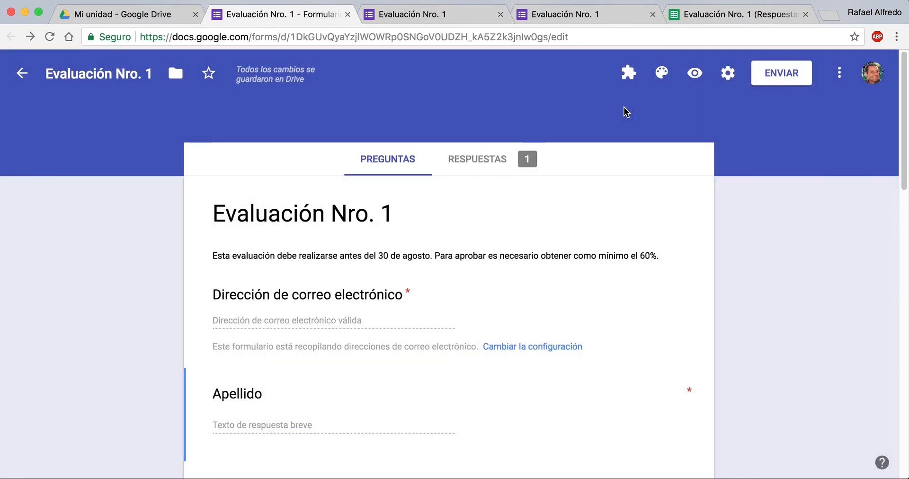